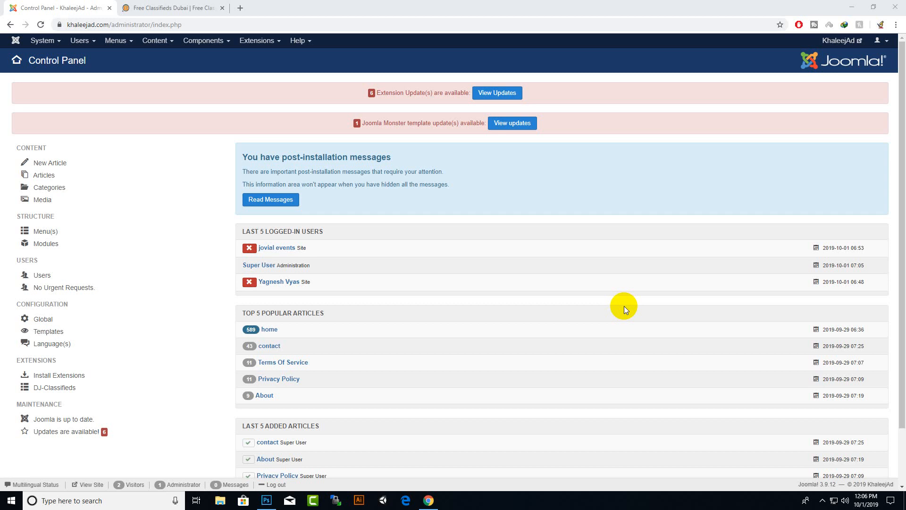
right_click(563, 4)
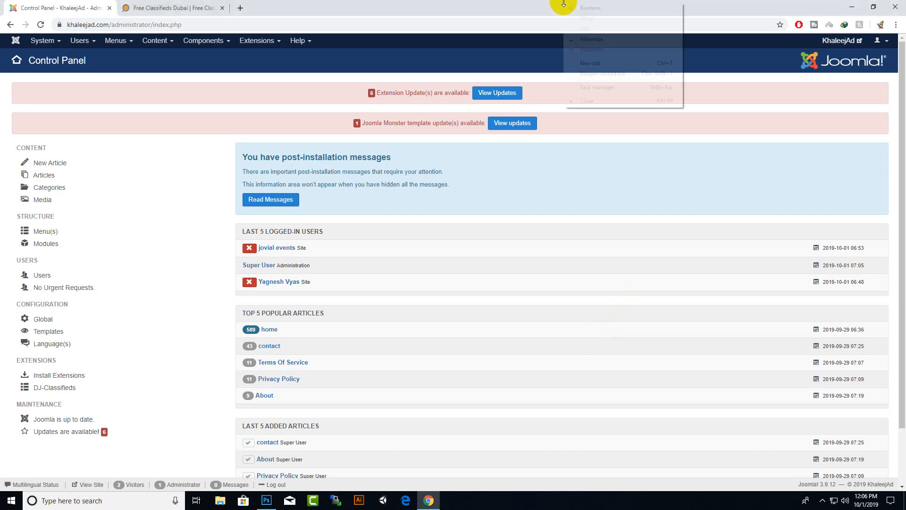
left_click(490, 4)
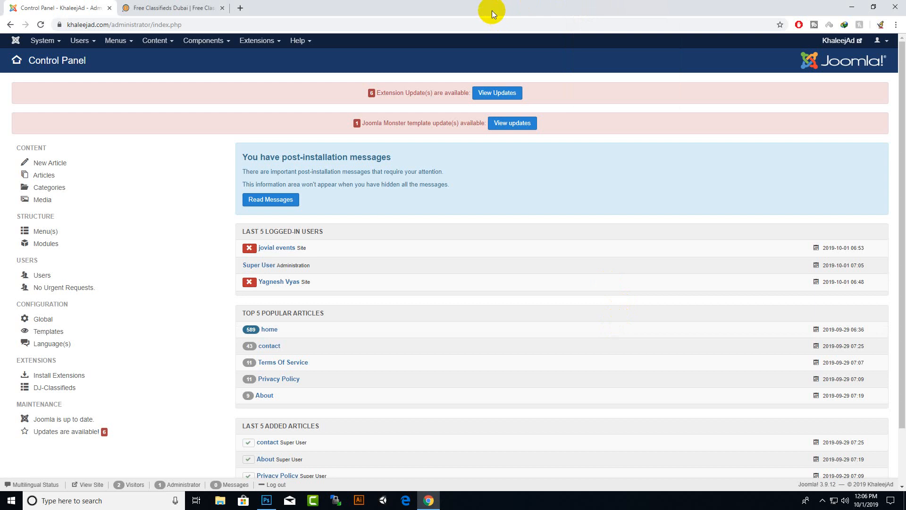
Examine the public khaleejad.com home page, including its featured classifieds, category blocks, latest and popular ads, and footer
left_click(120, 5)
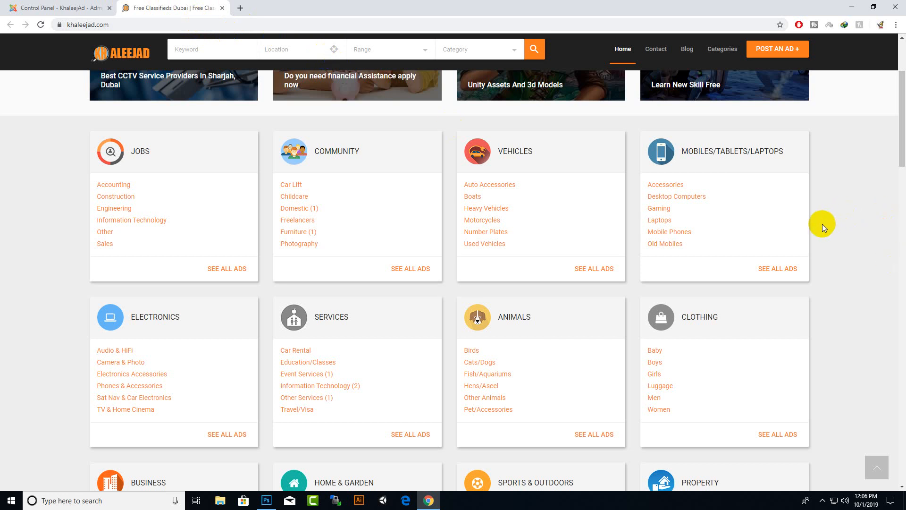
scroll(822, 224, "up", 3)
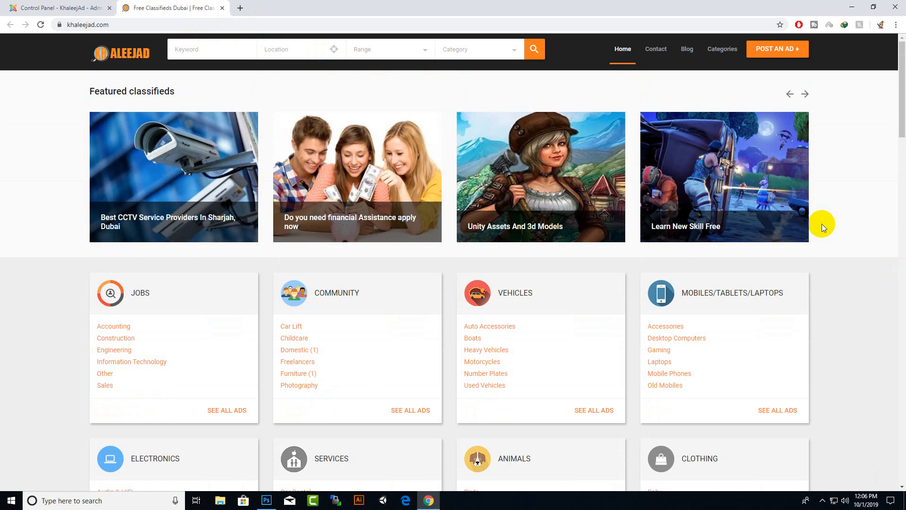
scroll(822, 223, "down", 5)
scroll(553, 251, "down", 8)
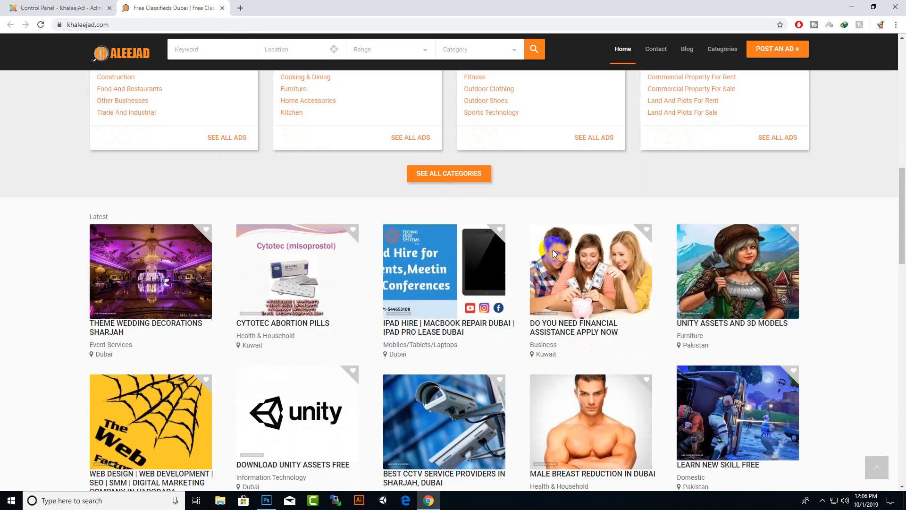
scroll(553, 250, "down", 12)
scroll(553, 251, "down", 5)
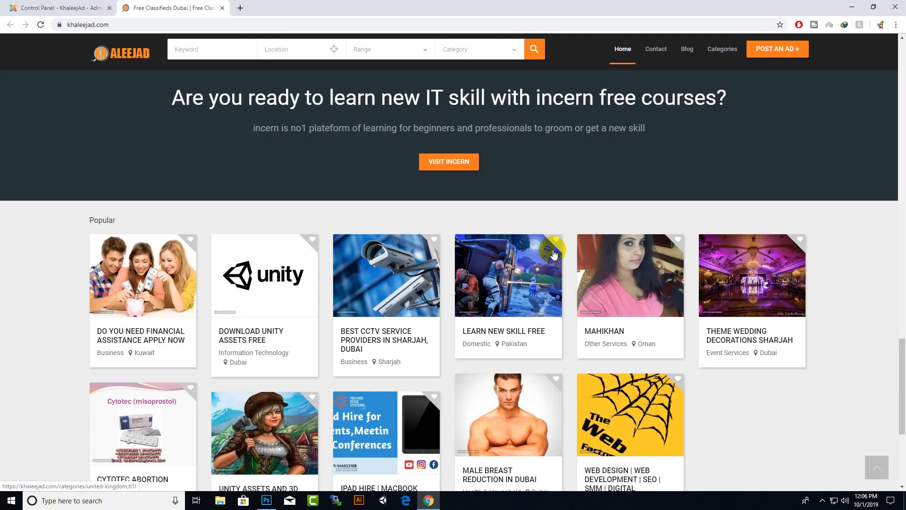
scroll(553, 254, "down", 5)
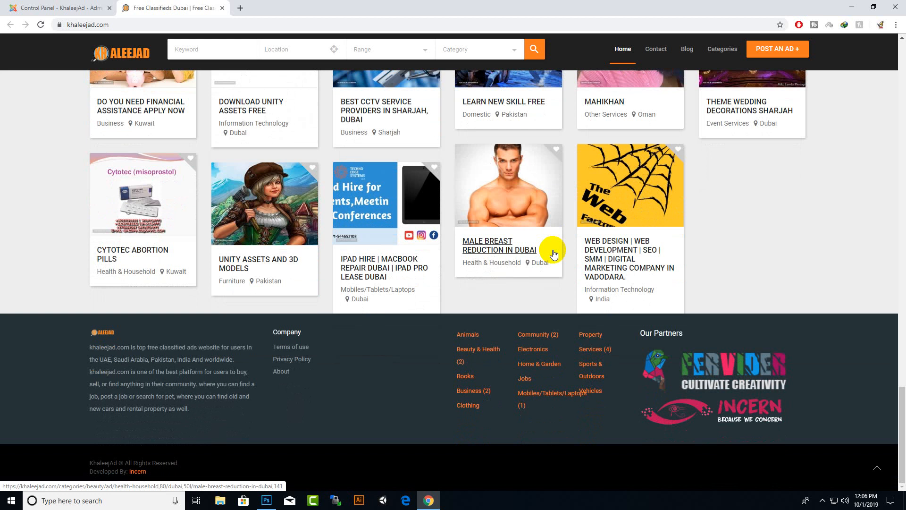
scroll(553, 254, "up", 6)
scroll(553, 250, "down", 6)
scroll(555, 260, "up", 1)
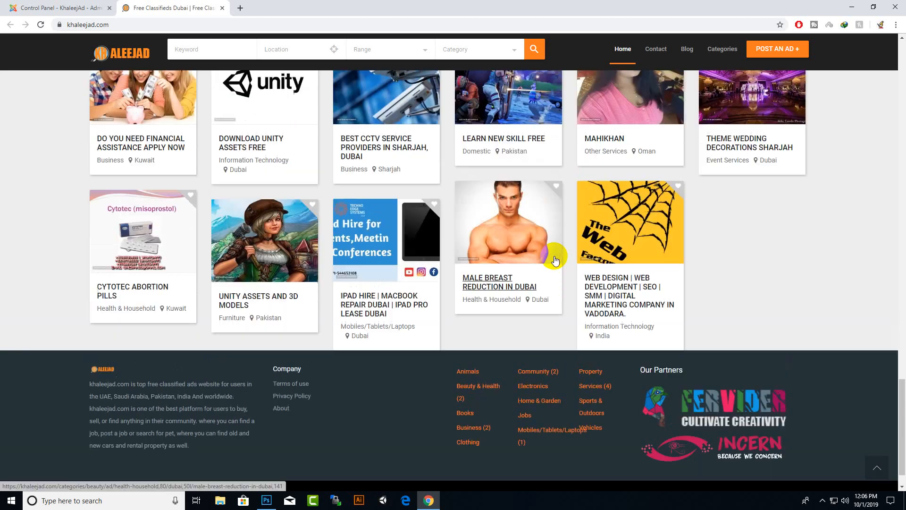
scroll(555, 260, "up", 15)
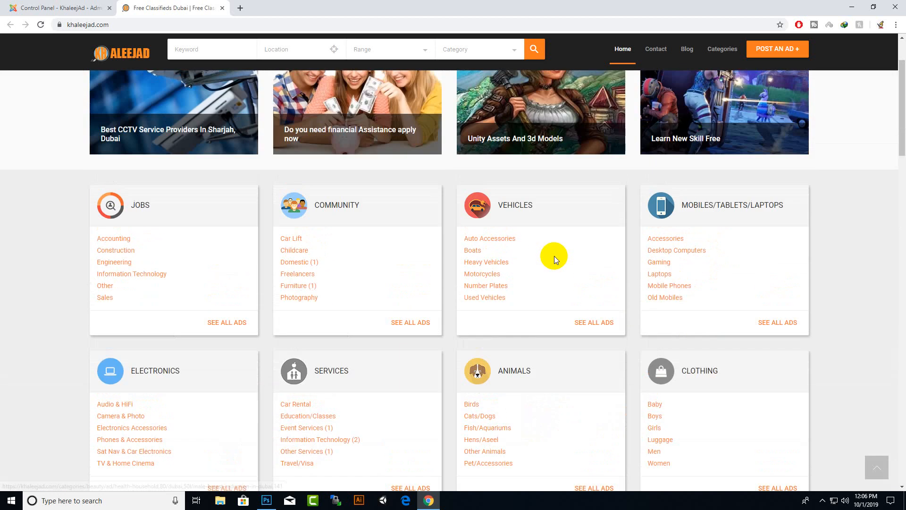
scroll(554, 256, "up", 2)
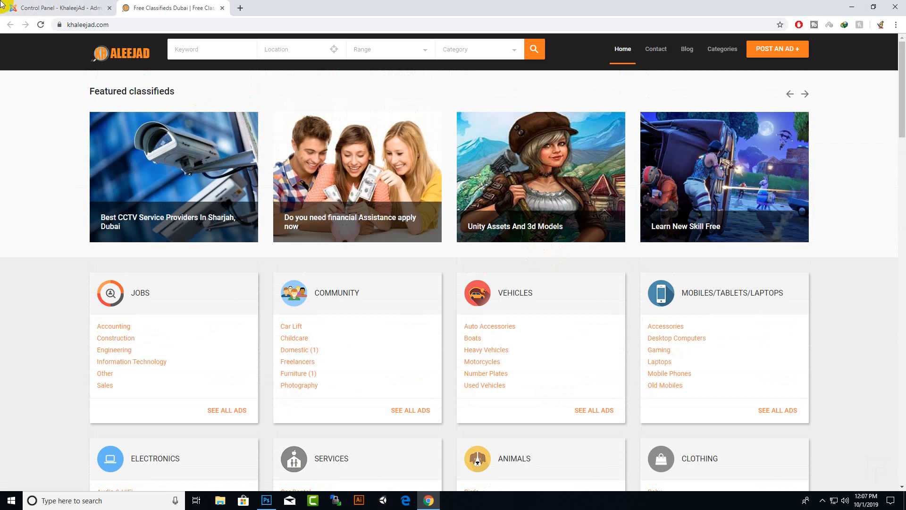
Return to the Joomla administration and open the Main Menu's Home item for editing
left_click(66, 8)
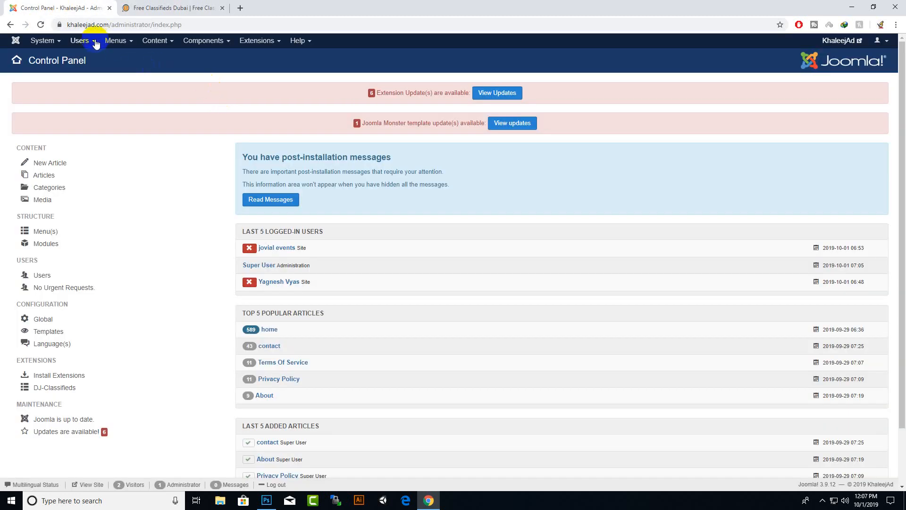
left_click(113, 42)
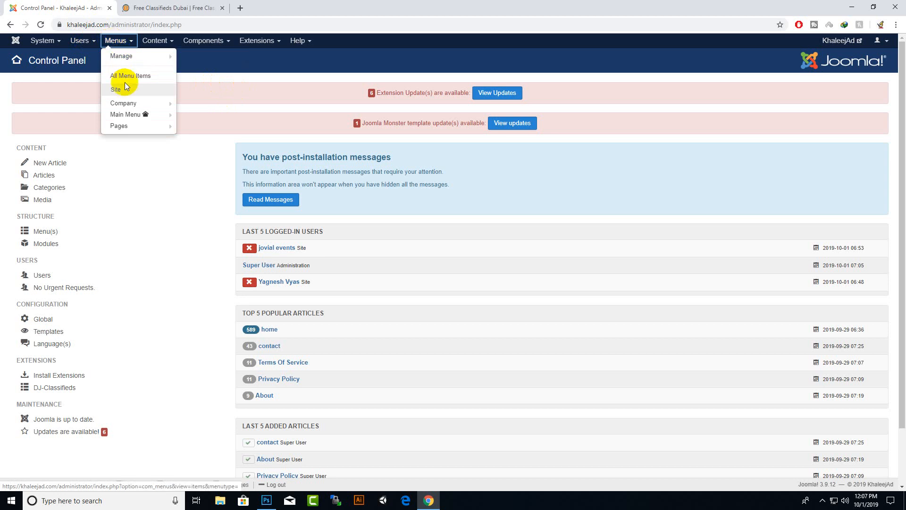
left_click(131, 114)
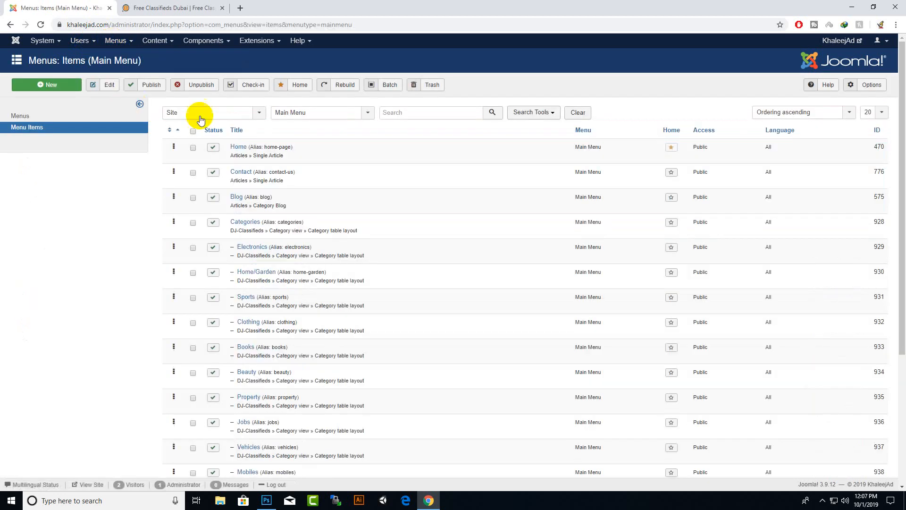
left_click(240, 150)
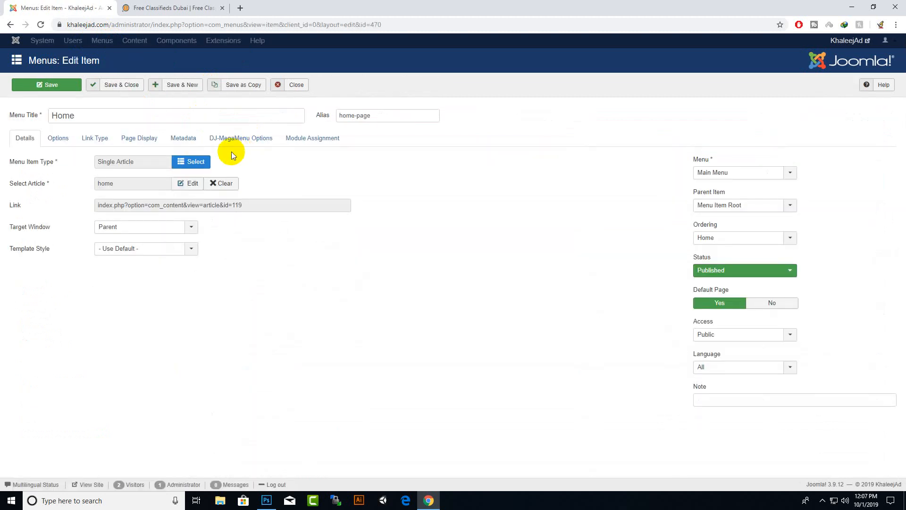
Review the Home item's browser page title, meta description and meta keywords, and save and close the item
left_click(139, 146)
left_click_drag(105, 162, 201, 165)
left_click(182, 139)
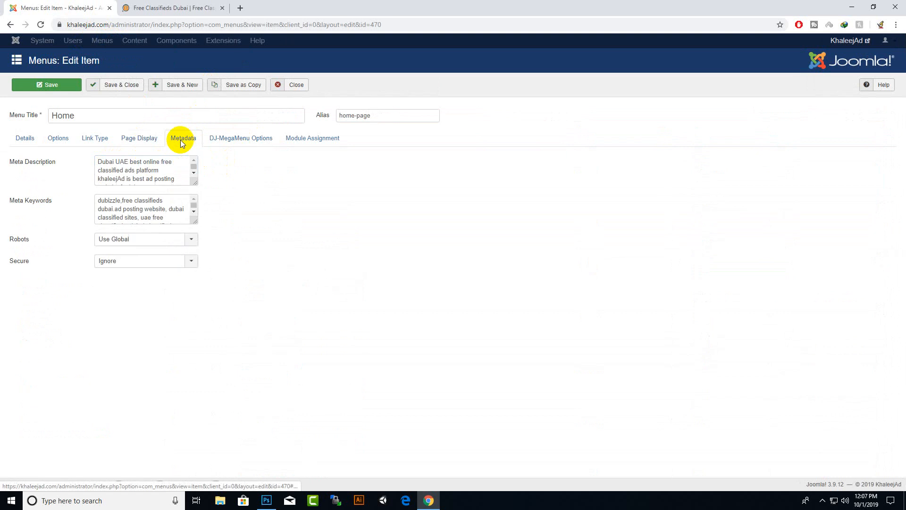
left_click_drag(114, 164, 180, 183)
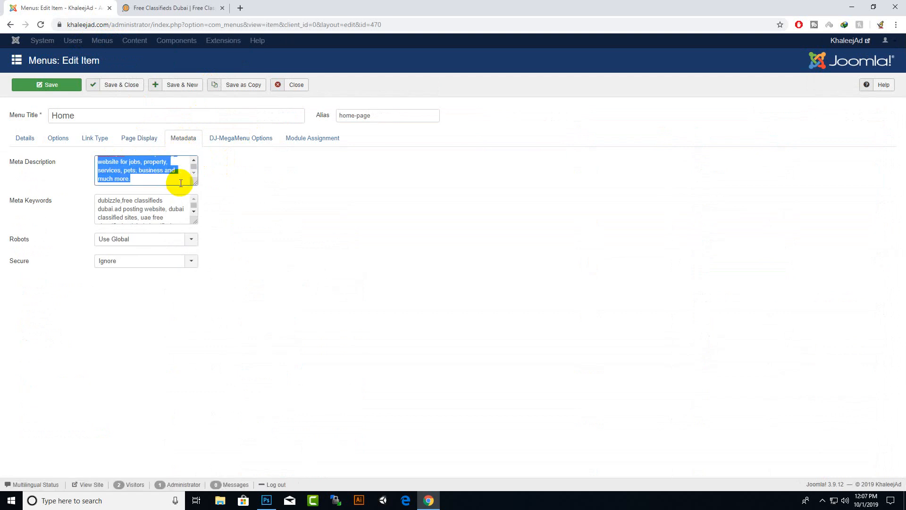
left_click(175, 217)
left_click_drag(101, 201, 173, 227)
left_click(173, 217)
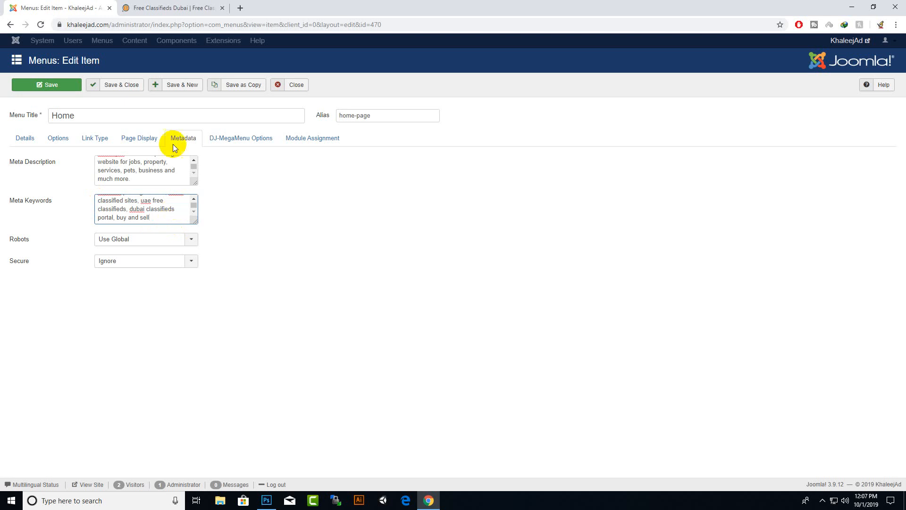
left_click(138, 138)
left_click(130, 90)
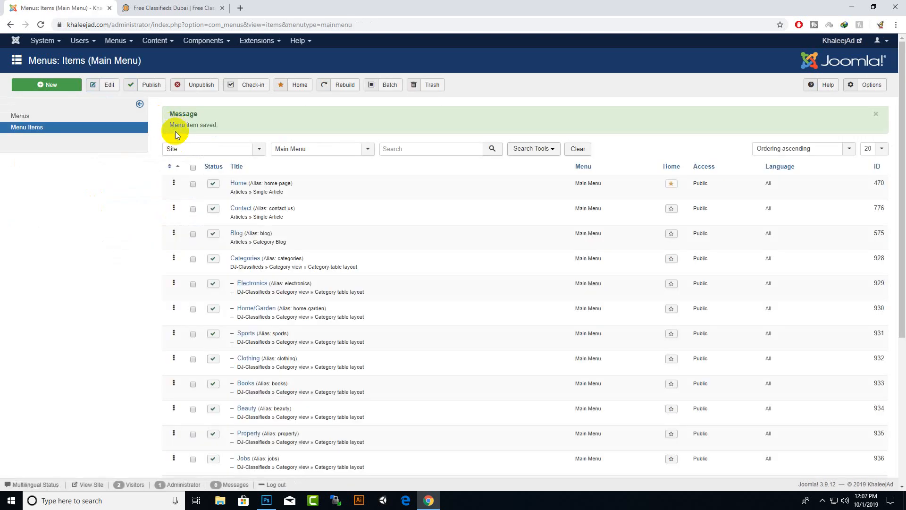
Open the Electronics, Books and Jobs menu items for editing, each in its own browser tab
right_click(248, 285)
left_click(259, 292)
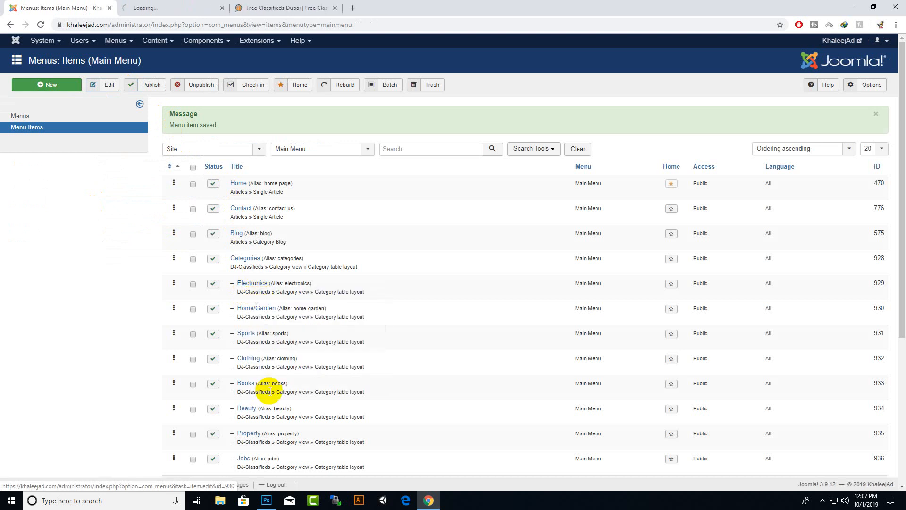
right_click(245, 384)
left_click(284, 287)
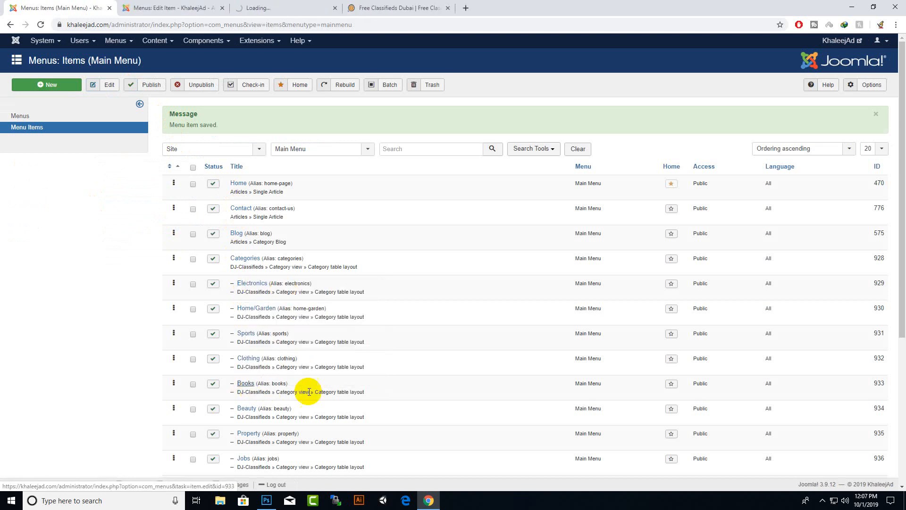
scroll(304, 392, "down", 2)
right_click(242, 366)
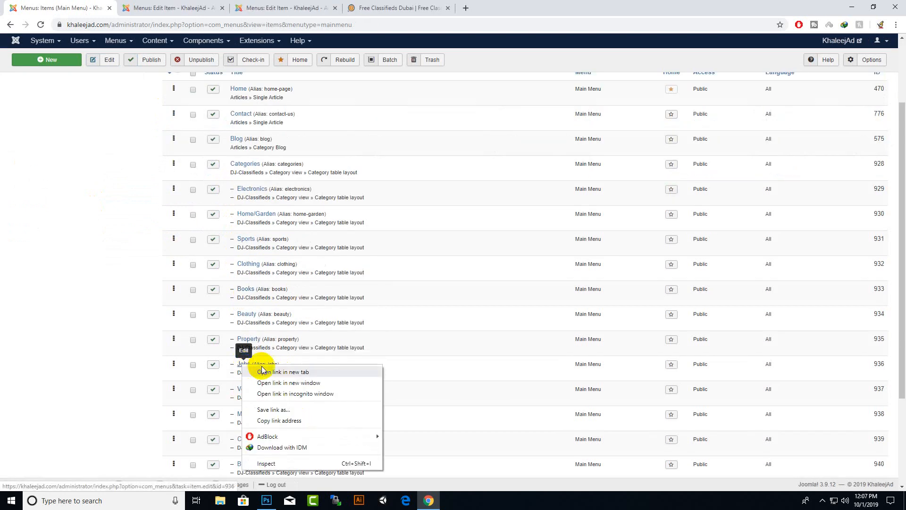
left_click(264, 371)
scroll(312, 382, "down", 3)
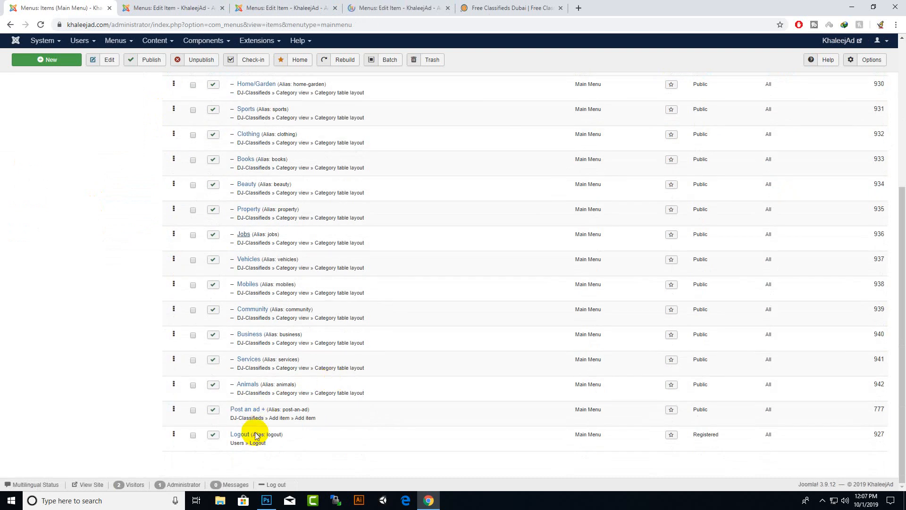
Review the Electronics menu item's browser page title, meta description and meta keywords
left_click(158, 7)
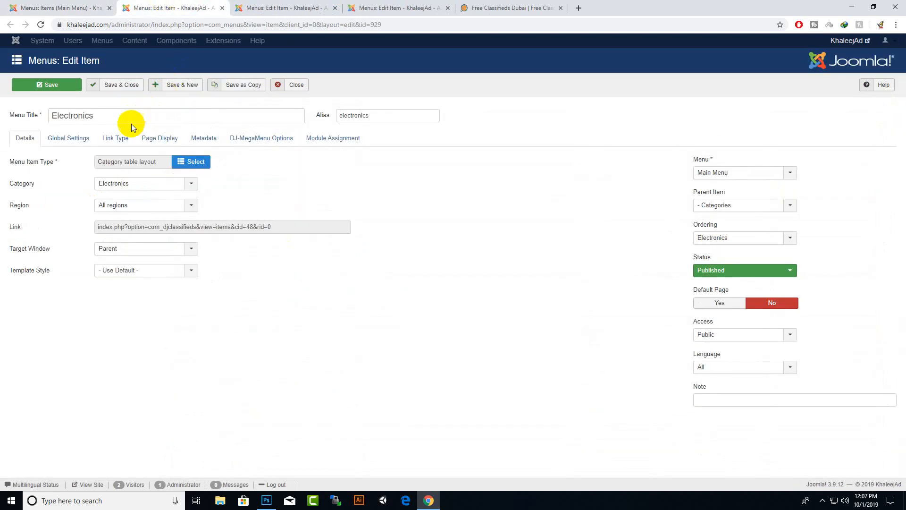
left_click(161, 138)
left_click_drag(100, 162, 209, 167)
left_click(199, 142)
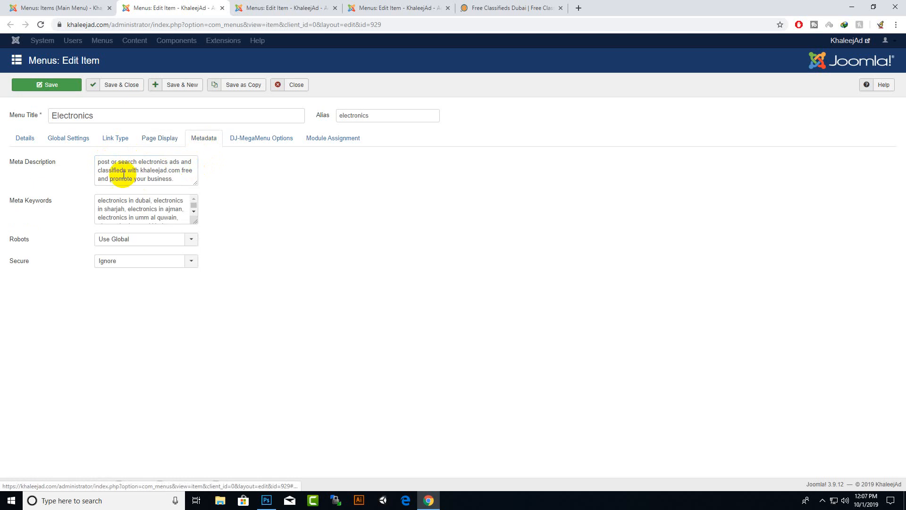
left_click_drag(115, 171, 158, 179)
left_click(134, 207)
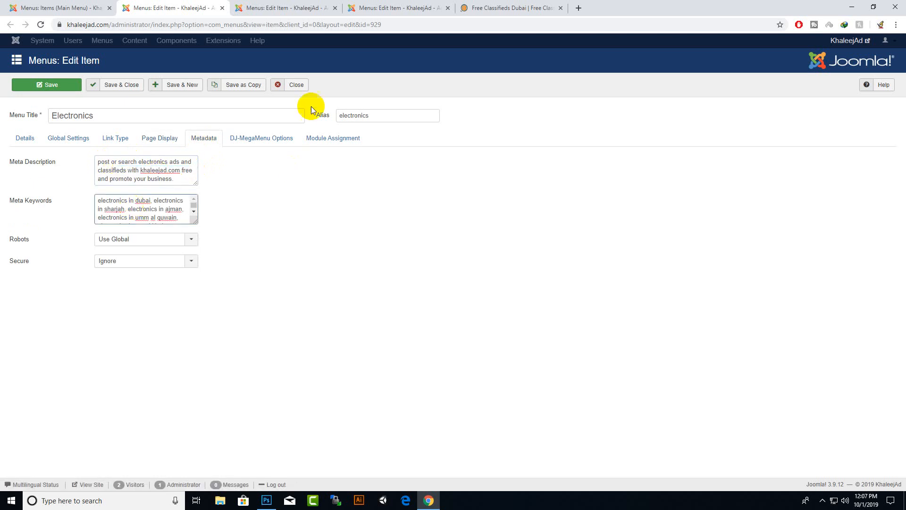
Review the Books menu item's browser page title, meta description and meta keywords, and close the Books and Jobs browser tabs
left_click(306, 8)
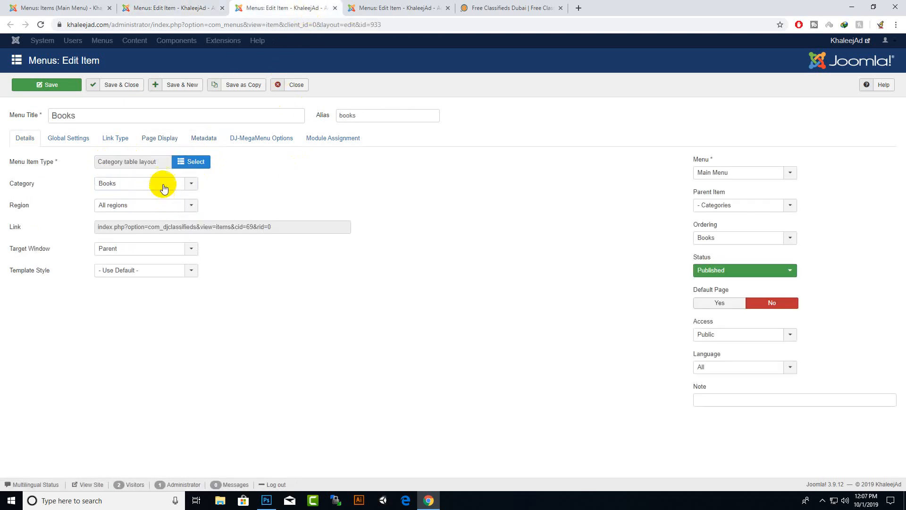
left_click(159, 137)
left_click_drag(123, 162, 228, 158)
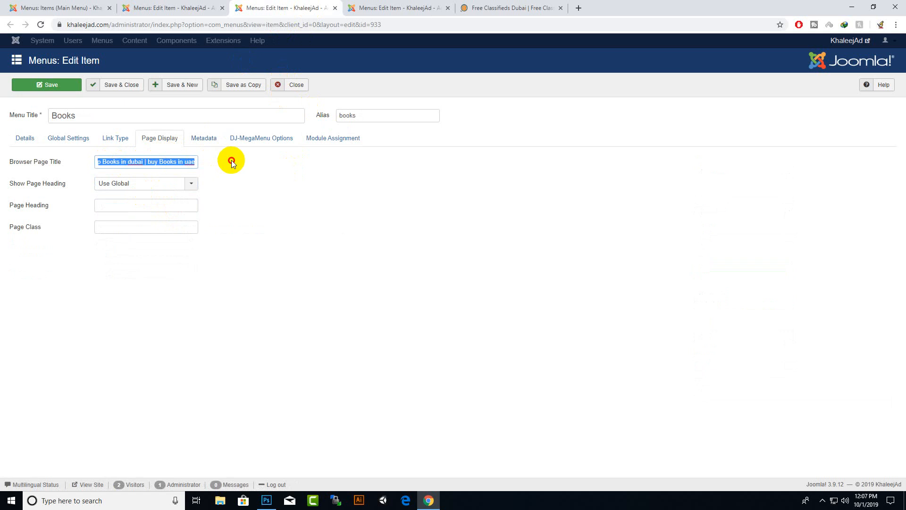
left_click(210, 139)
left_click_drag(134, 170, 184, 178)
left_click(151, 198)
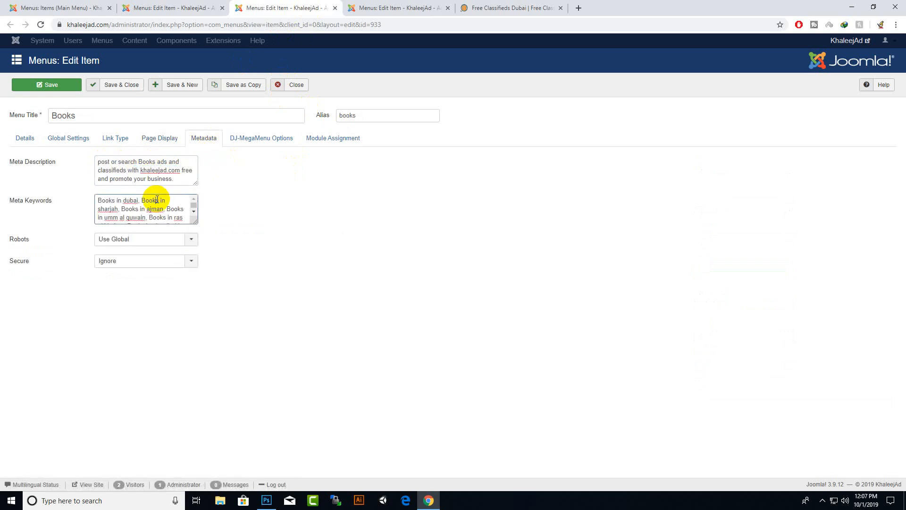
left_click(335, 9)
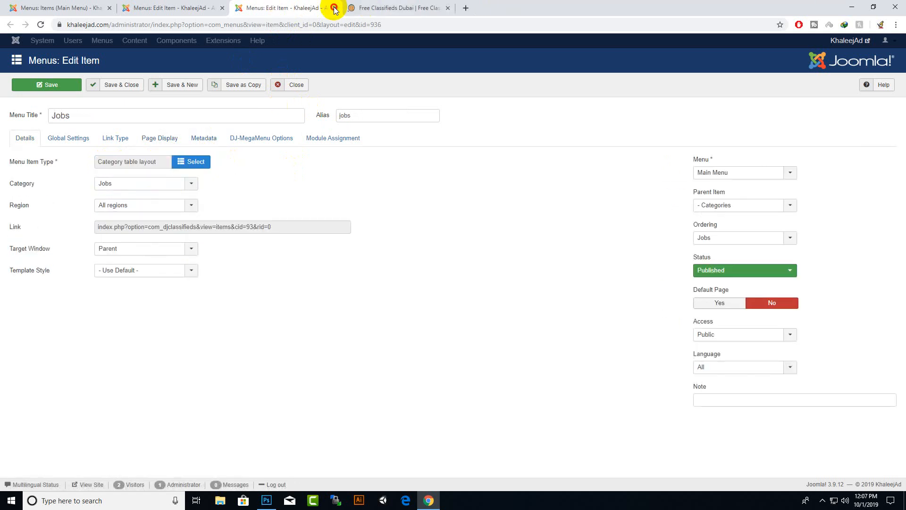
left_click(334, 8)
Load google.com in place of the Electronics item, search for "olx" and look through the result titles and descriptions
left_click(237, 24)
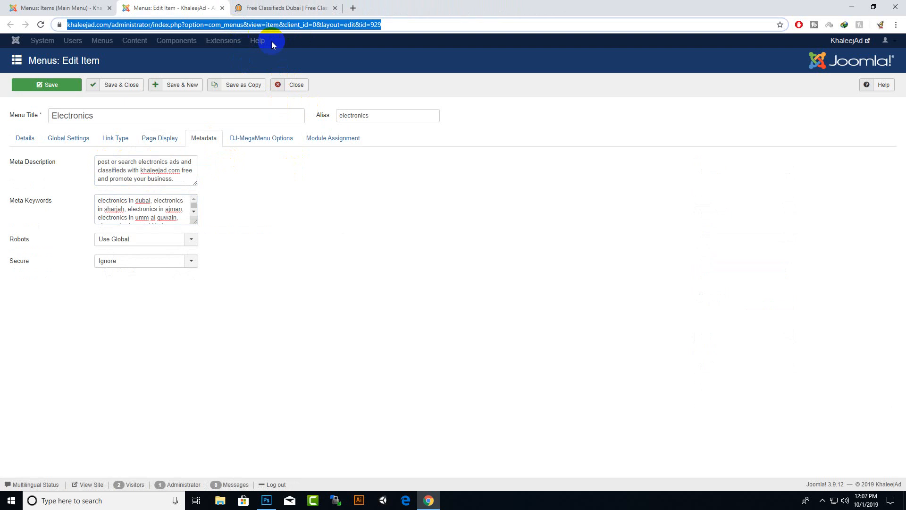
type("google.com")
key("Return")
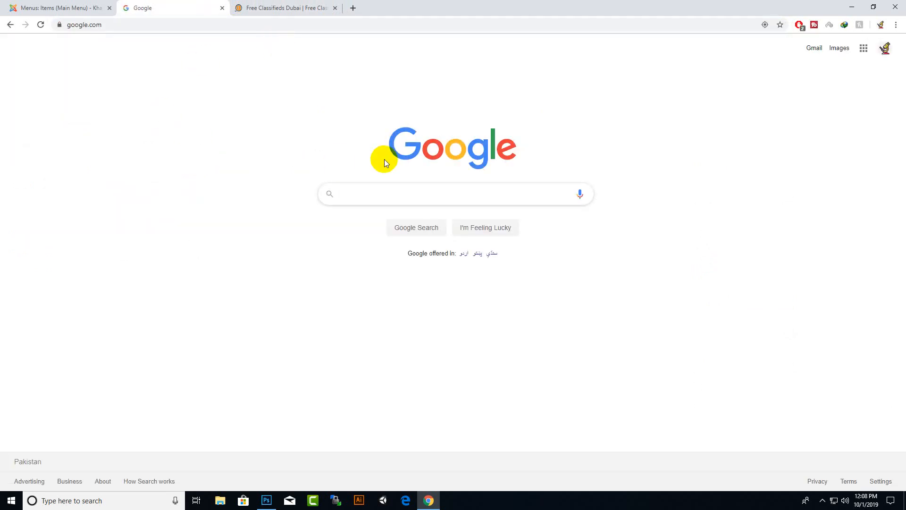
type("olx")
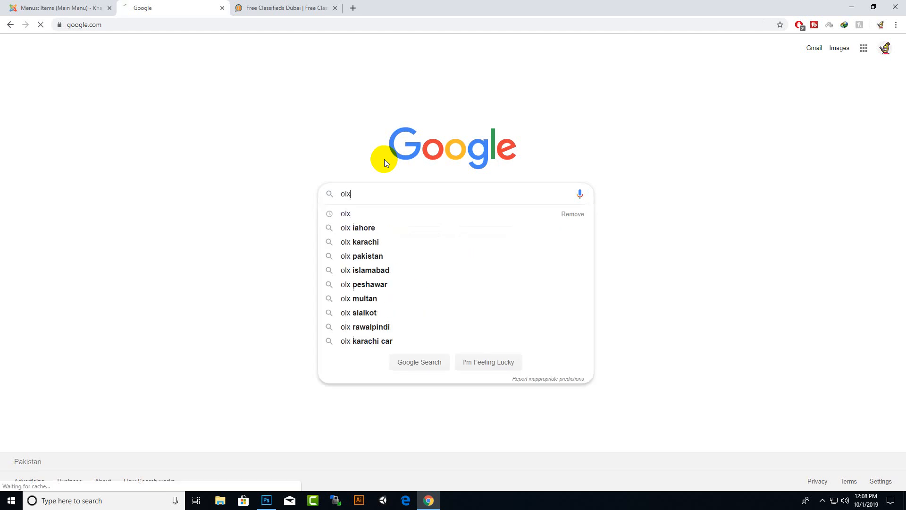
key("Return")
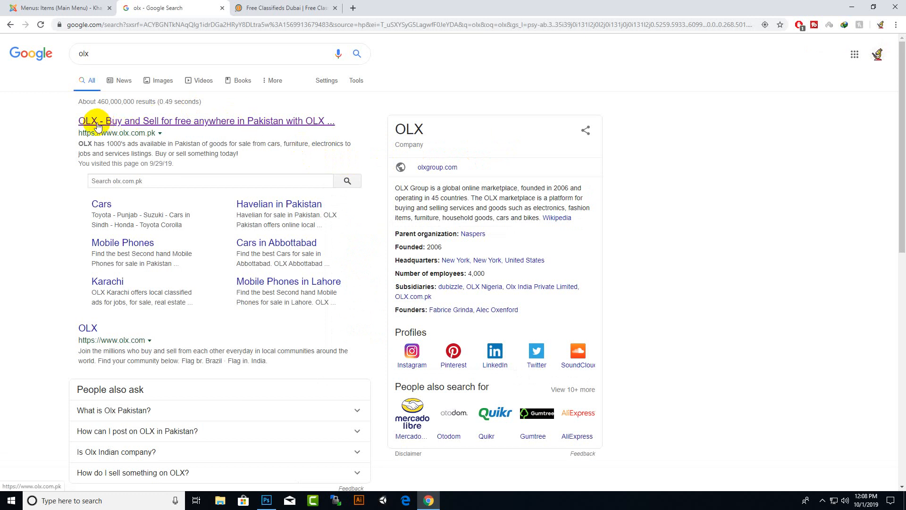
left_click(115, 181)
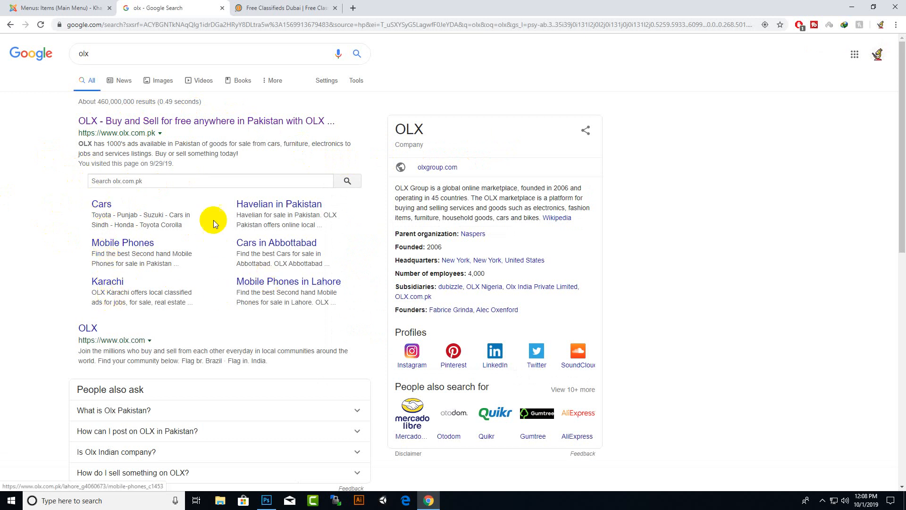
scroll(170, 270, "down", 1)
scroll(175, 264, "down", 5)
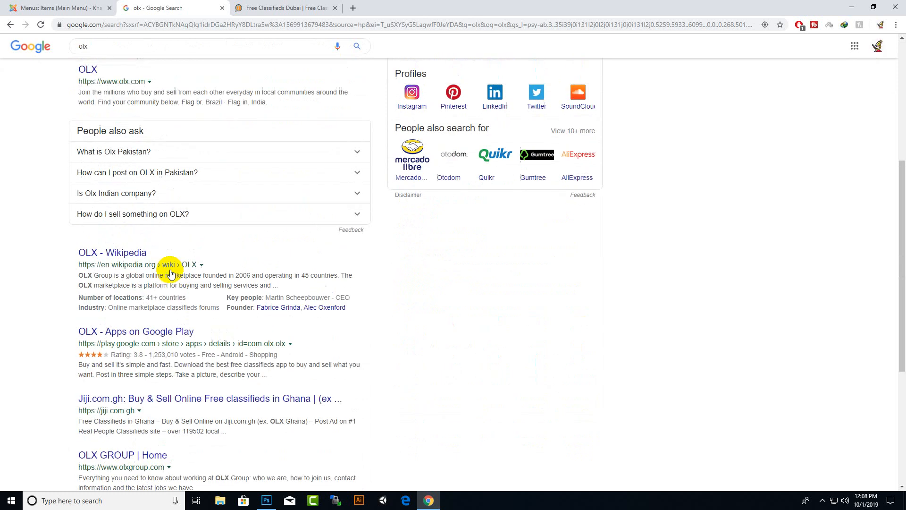
Open the Mobile Phones page of OLX Pakistan from the search results and look over its listings
scroll(173, 263, "up", 6)
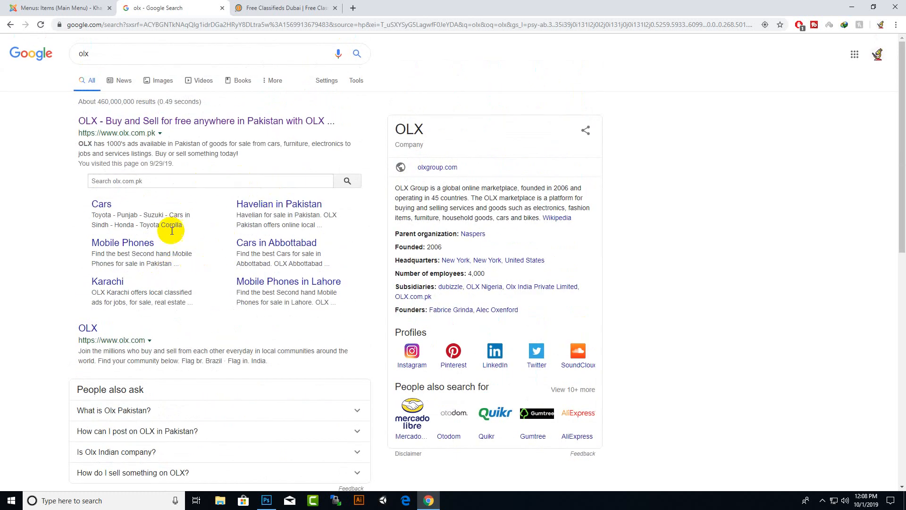
left_click(141, 251)
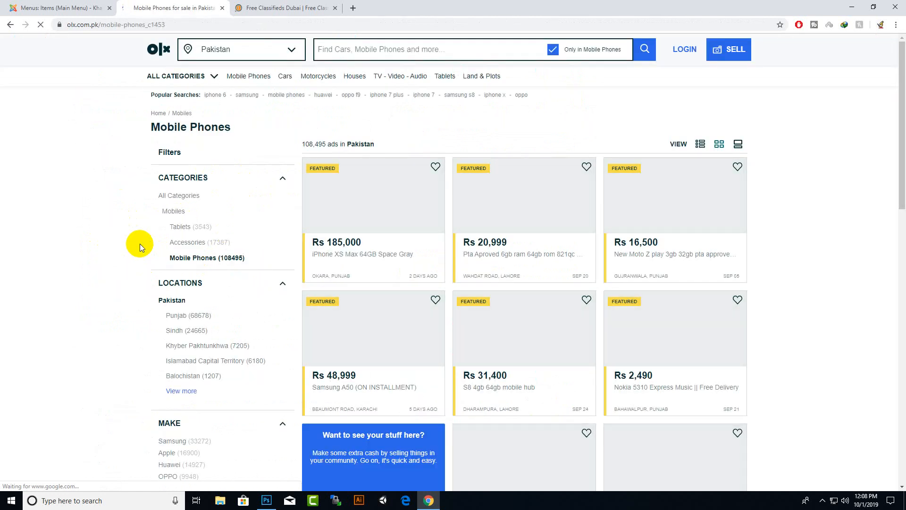
scroll(115, 256, "down", 10)
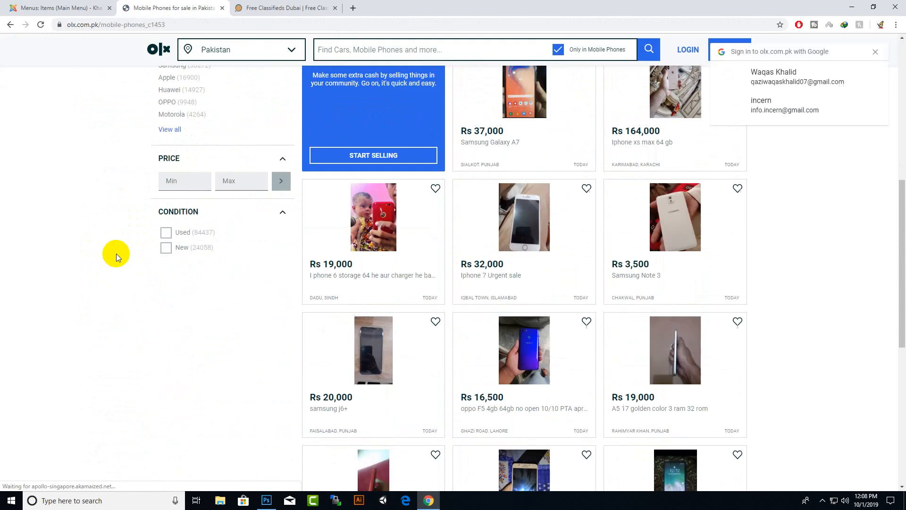
scroll(116, 253, "up", 10)
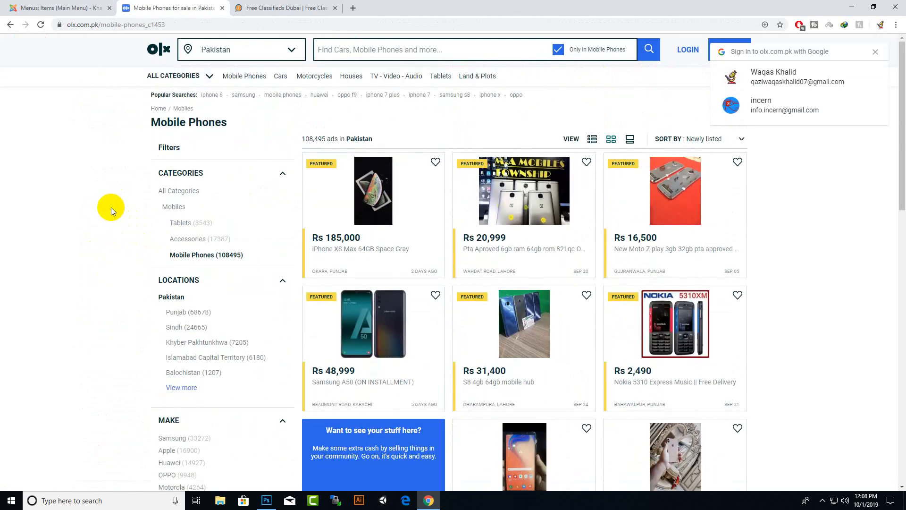
Inspect the OLX page's HTML and expand its head and title elements to read the page title
right_click(111, 206)
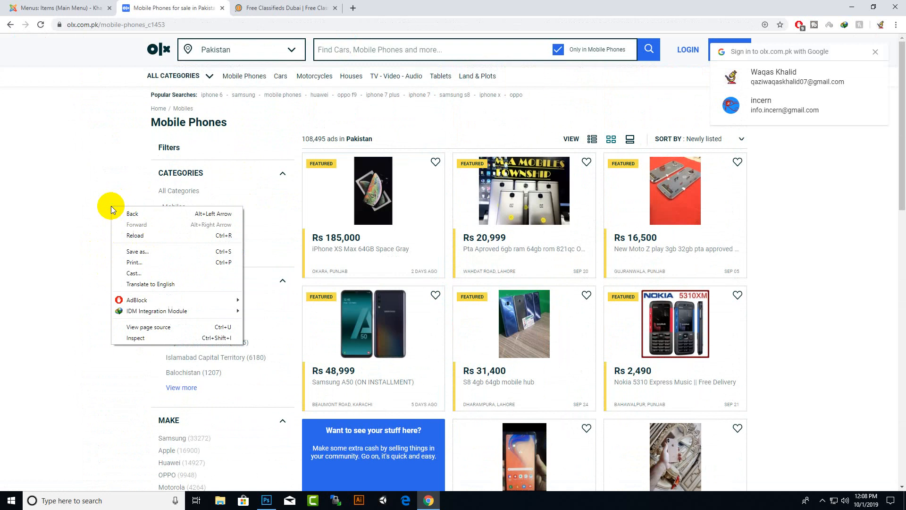
left_click(142, 337)
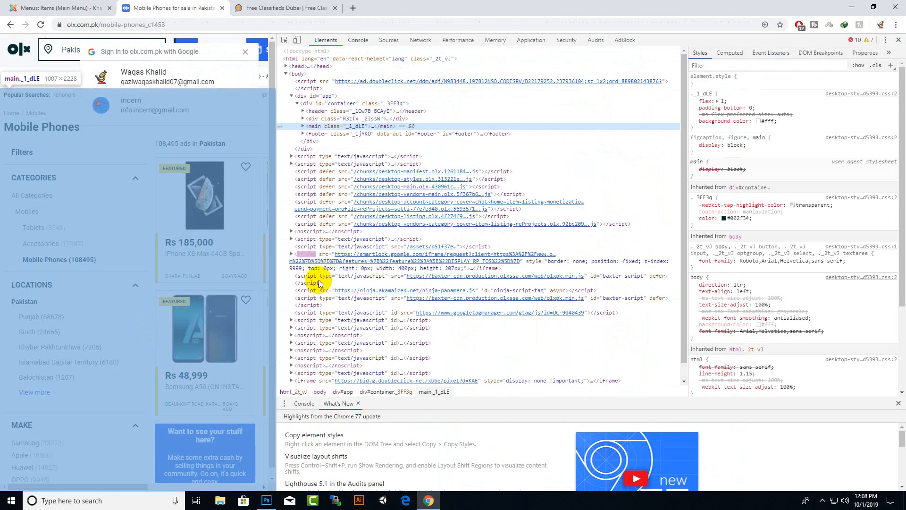
left_click(285, 66)
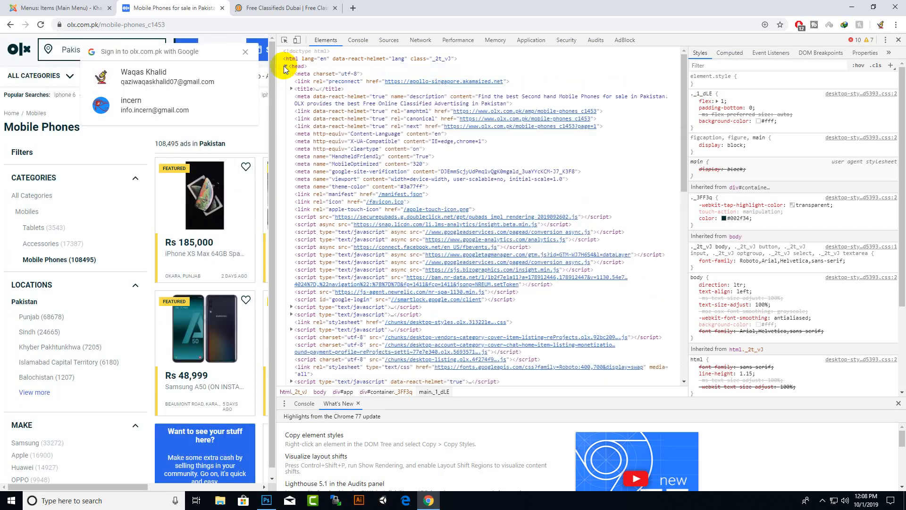
left_click(314, 77)
left_click(291, 89)
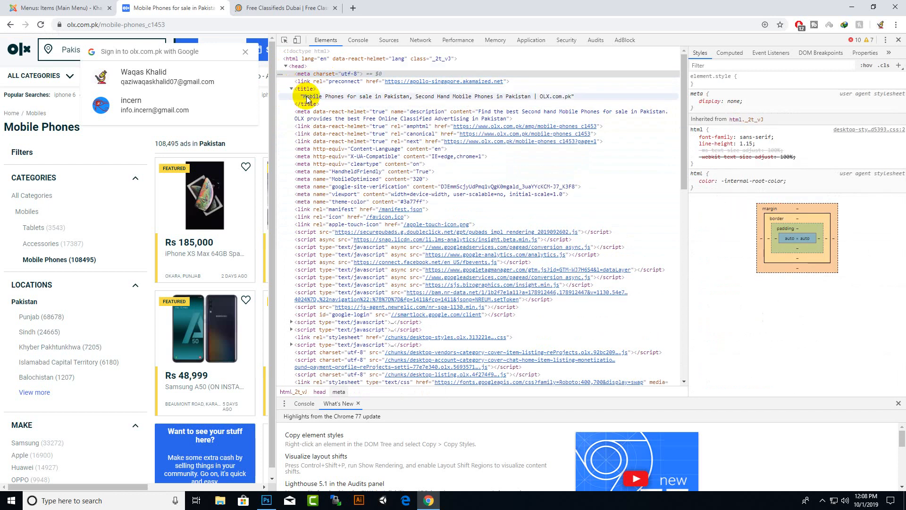
left_click(304, 96)
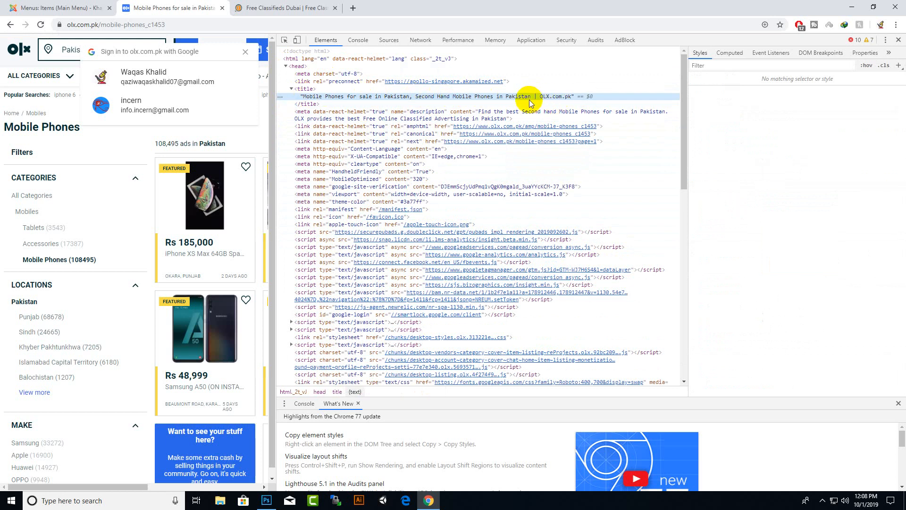
Examine the meta description and other head tags of the OLX page, and close the developer tools
left_click(323, 118)
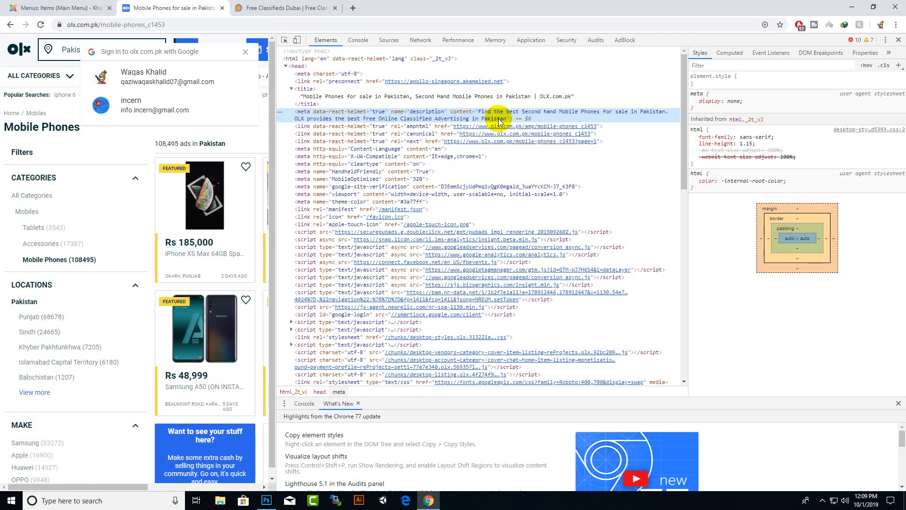
scroll(420, 220, "down", 6)
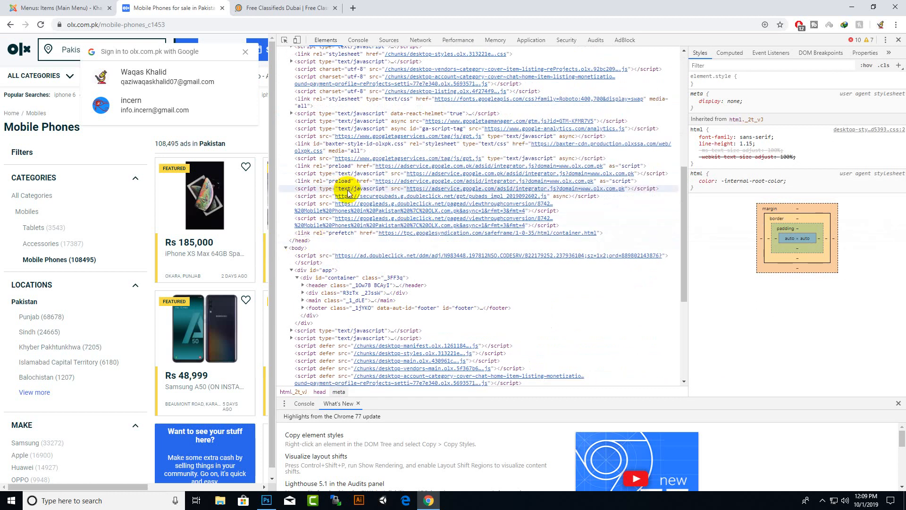
scroll(349, 197, "up", 6)
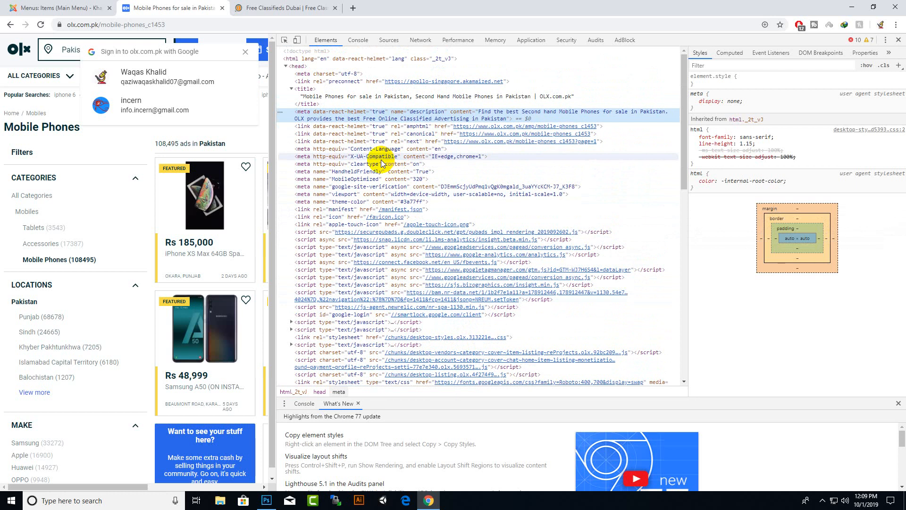
left_click(901, 39)
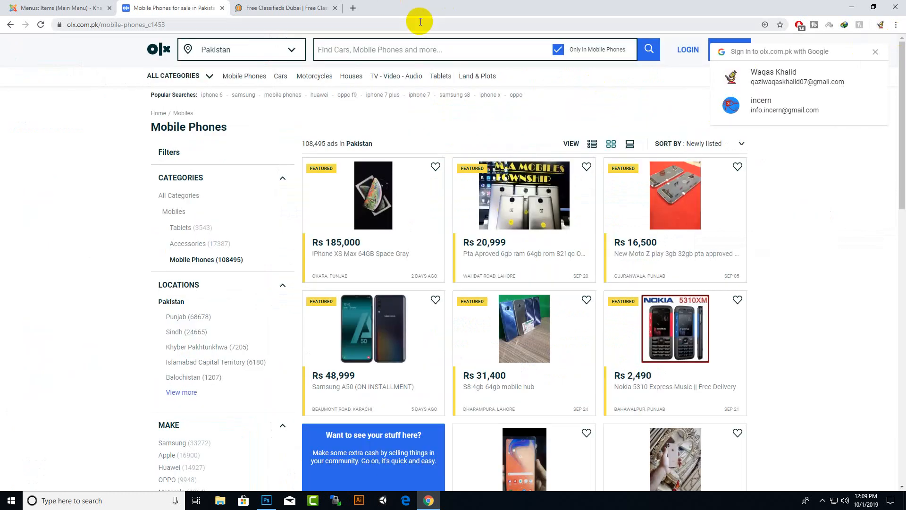
Check the khaleejad.com page title, load google.com in place of the OLX page and search for "free classifieds dubai"
left_click(276, 11)
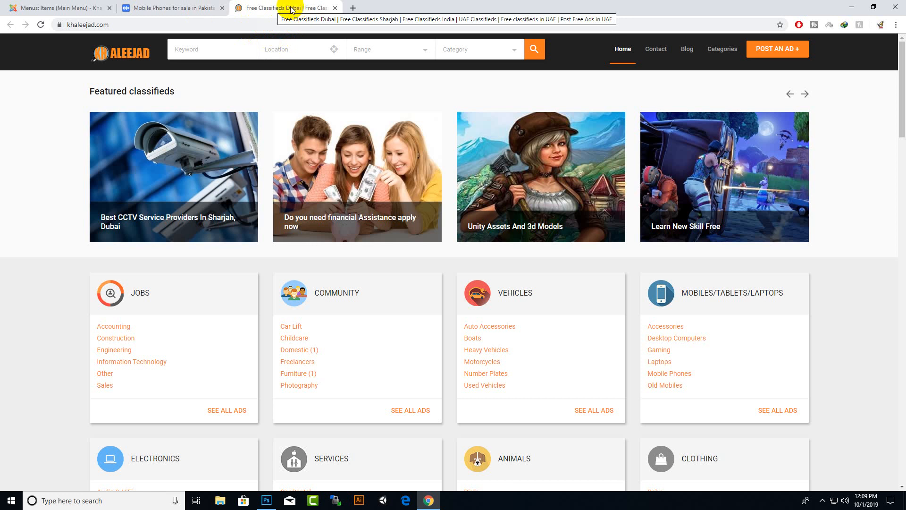
left_click(163, 8)
left_click(172, 25)
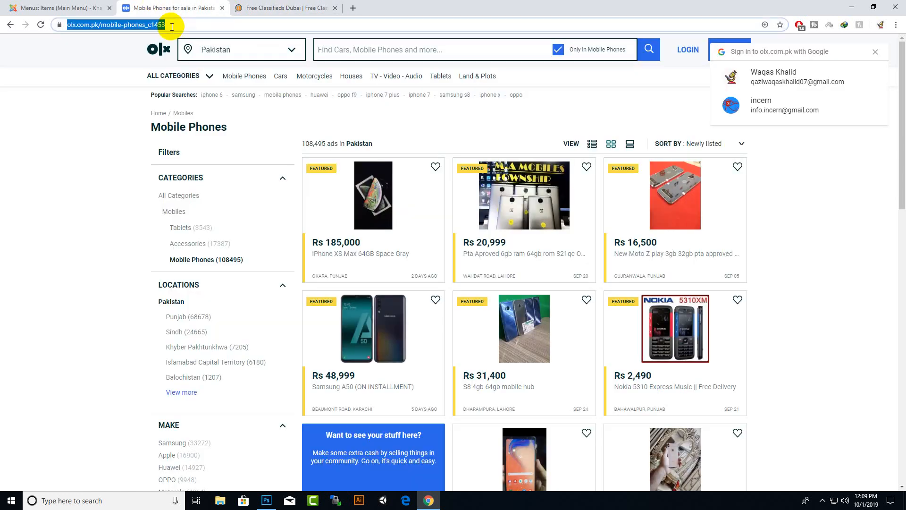
type("go")
key("Return")
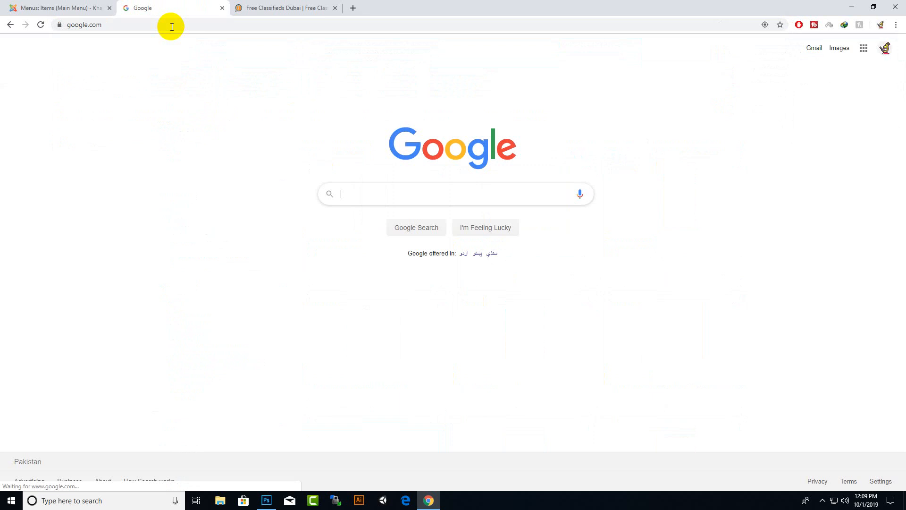
type("ee")
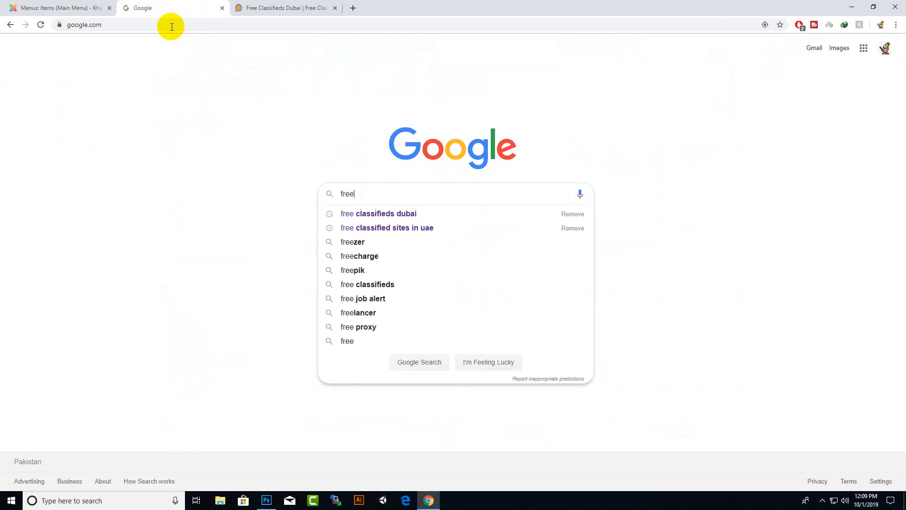
left_click(352, 209)
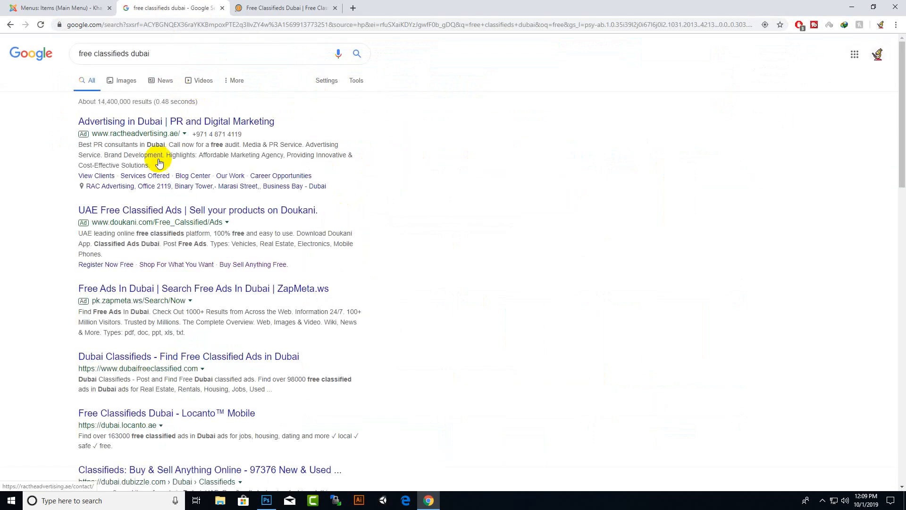
Look through the titles and descriptions on the first page of results for "free classifieds dubai"
scroll(142, 359, "down", 4)
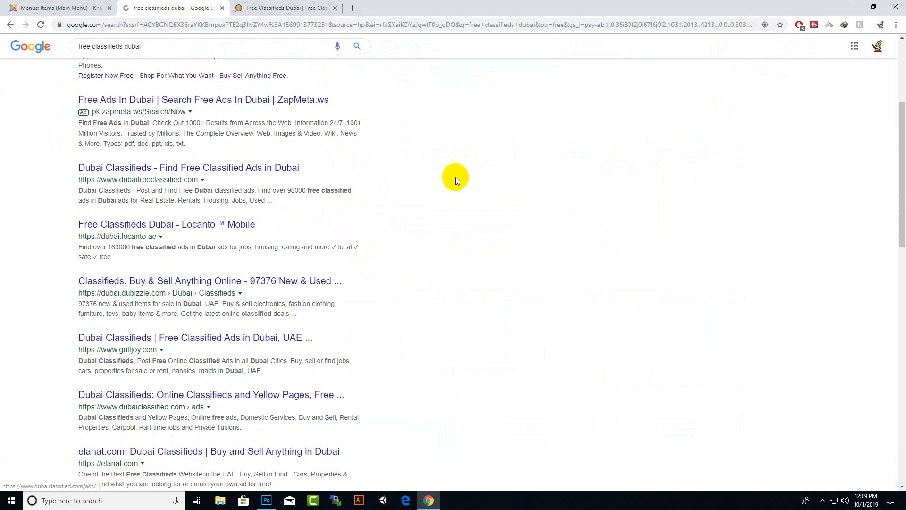
scroll(401, 229, "down", 6)
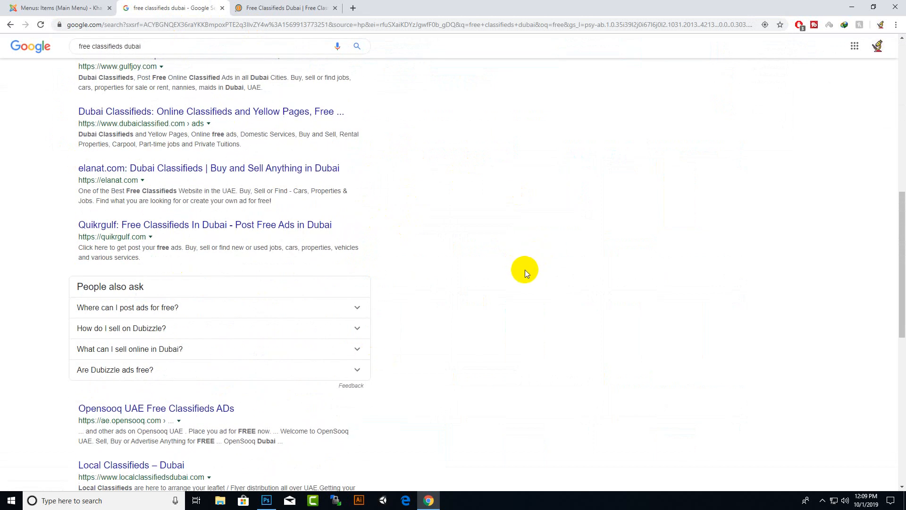
scroll(525, 287, "down", 6)
scroll(515, 311, "down", 4)
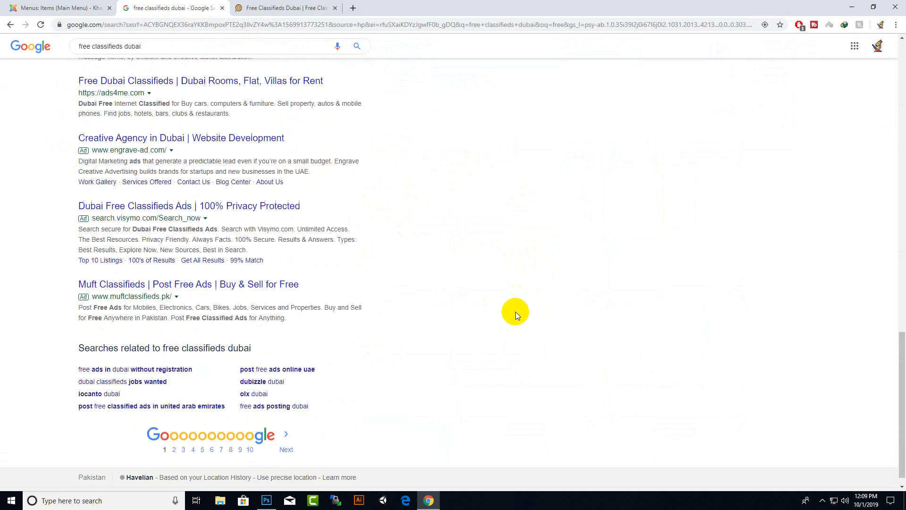
scroll(515, 311, "up", 9)
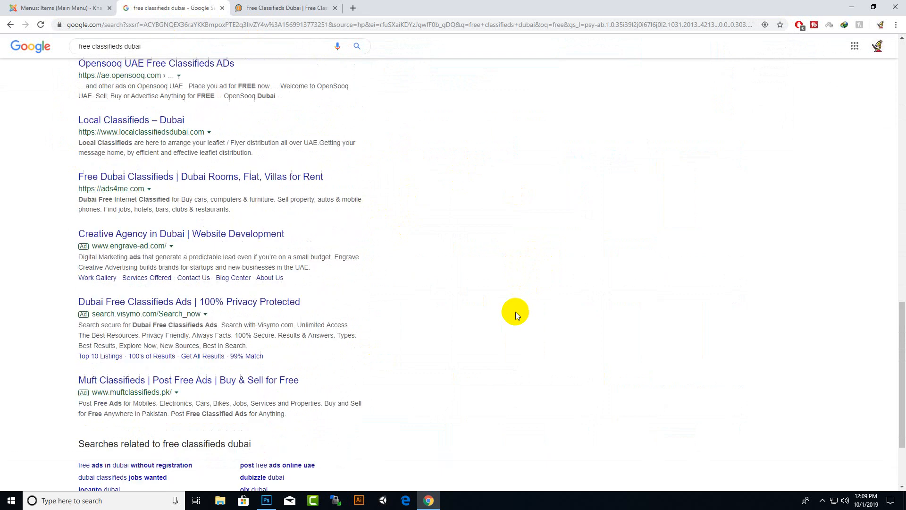
scroll(516, 311, "up", 7)
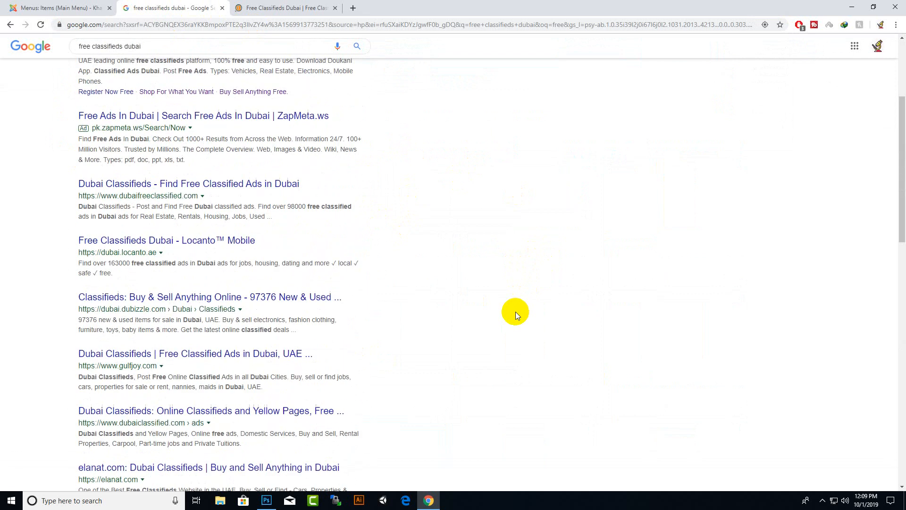
scroll(516, 314, "up", 4)
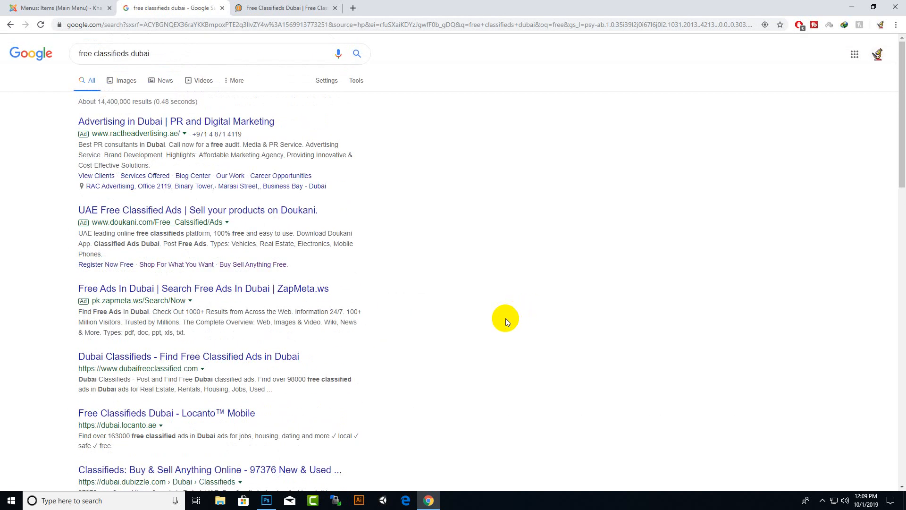
View the khaleejad.com home page again and close the Google results browser tab
right_click(436, 2)
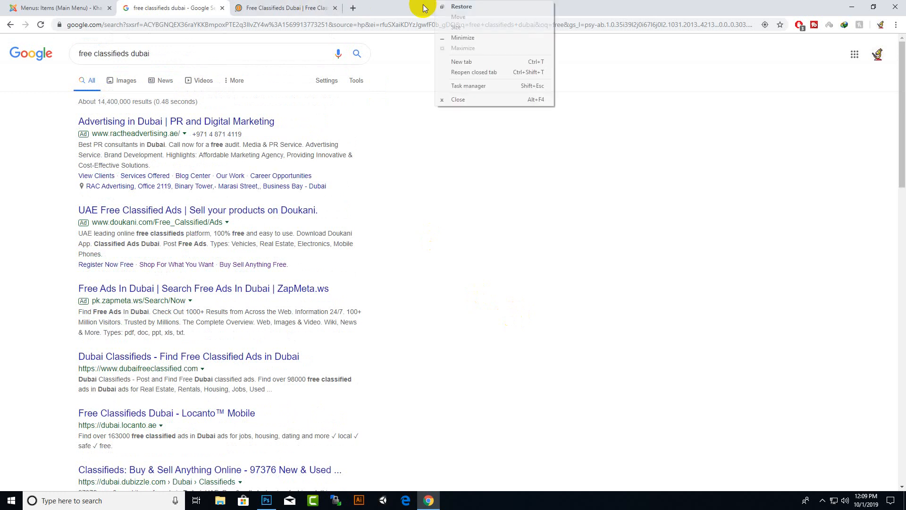
left_click(414, 5)
left_click(314, 7)
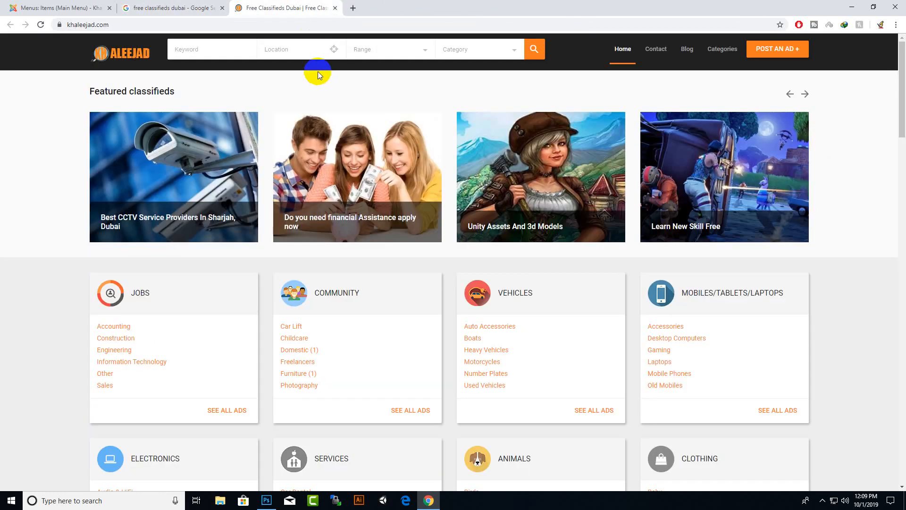
left_click(168, 9)
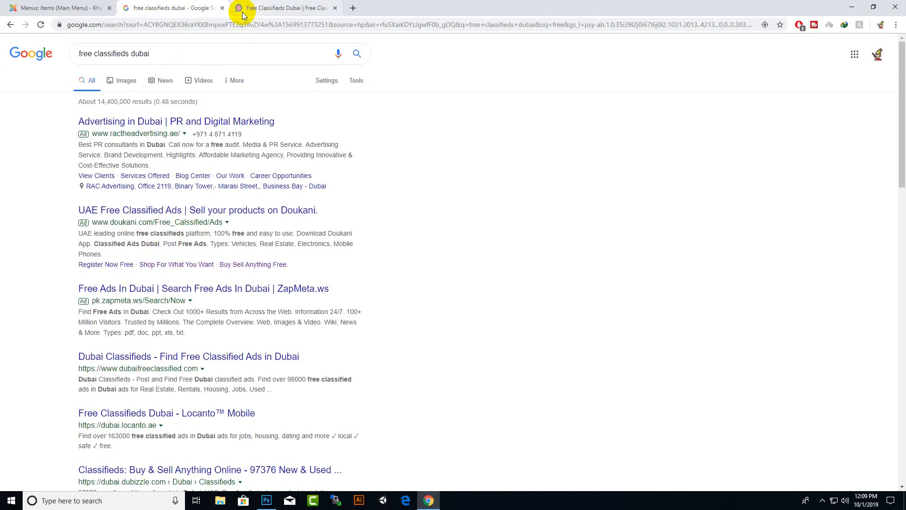
left_click(222, 9)
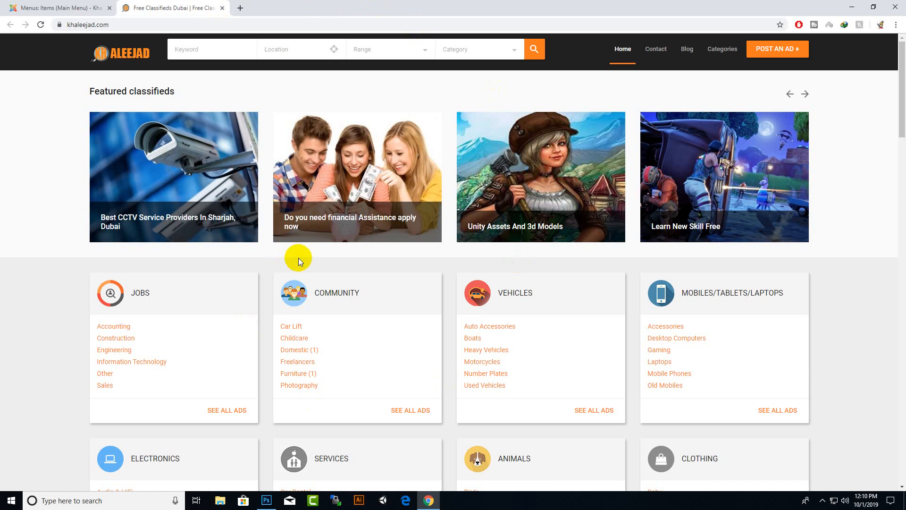
Look over the Main Menu items list in the Joomla administrator and return to the khaleejad.com home page
right_click(201, 7)
left_click(145, 18)
left_click(61, 8)
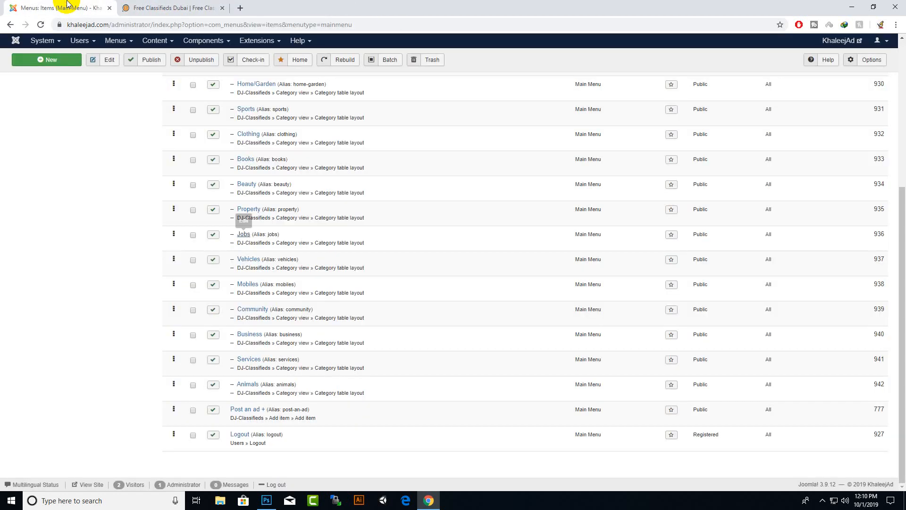
scroll(131, 152, "up", 10)
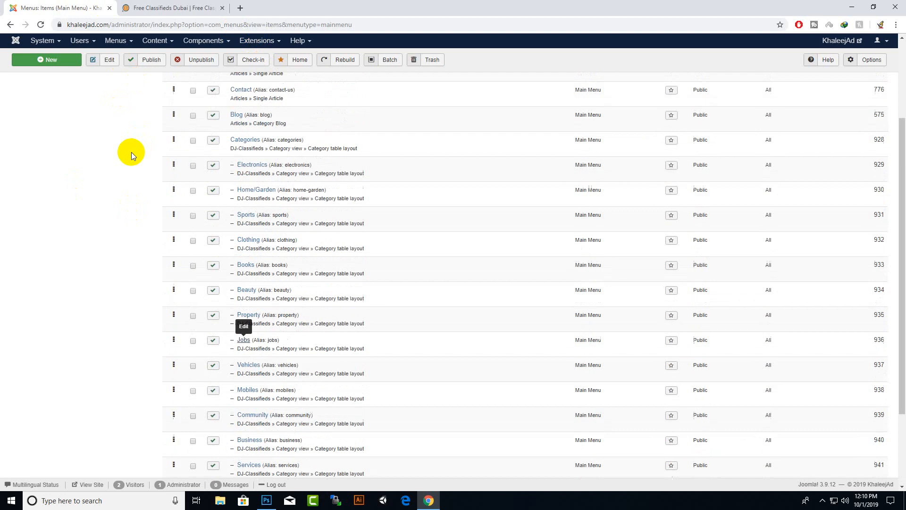
left_click(215, 8)
Search Google for "google webmaster tools" in a new browser tab
left_click(240, 9)
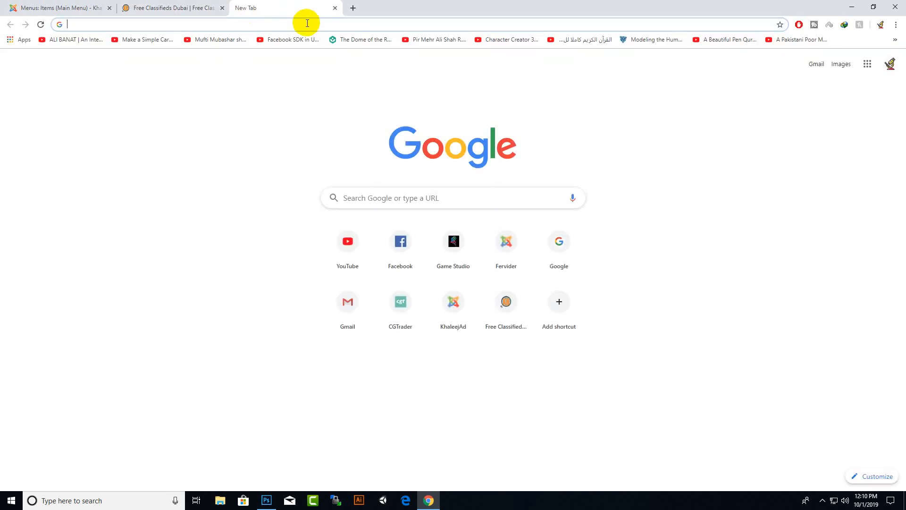
type("google")
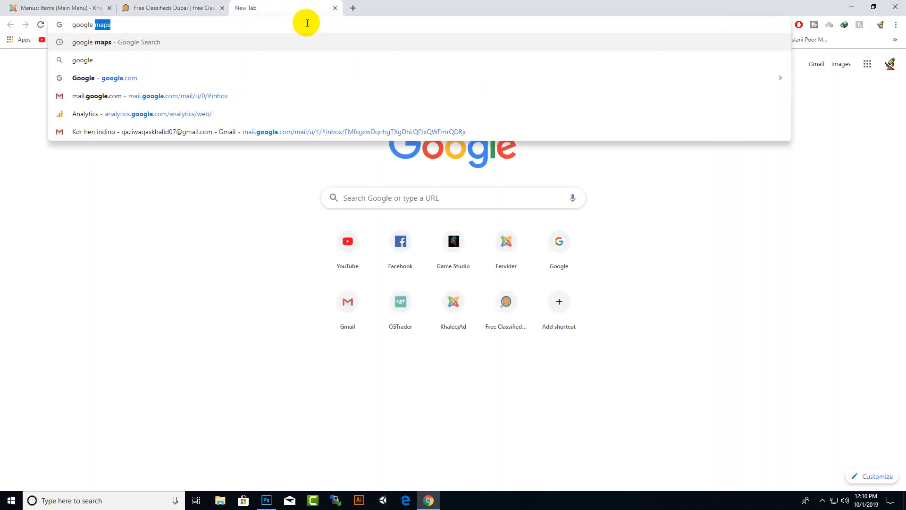
type(" webm")
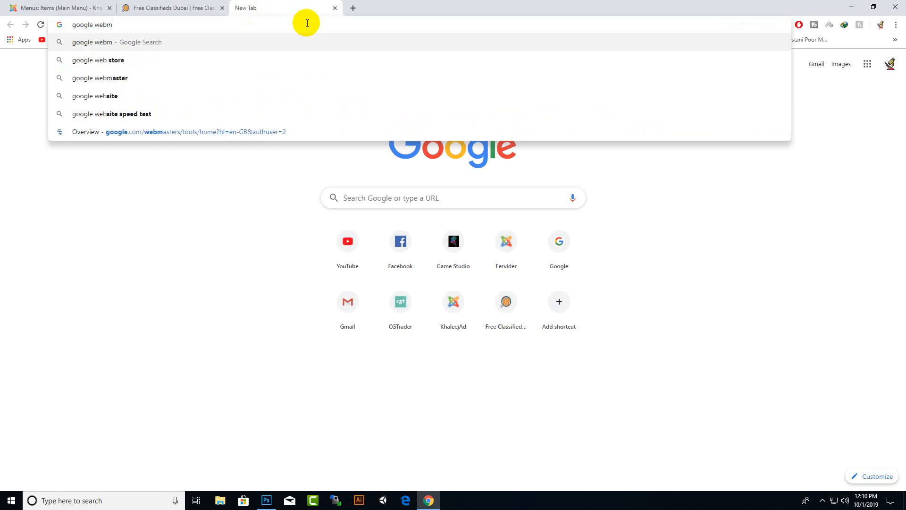
type("aster tools")
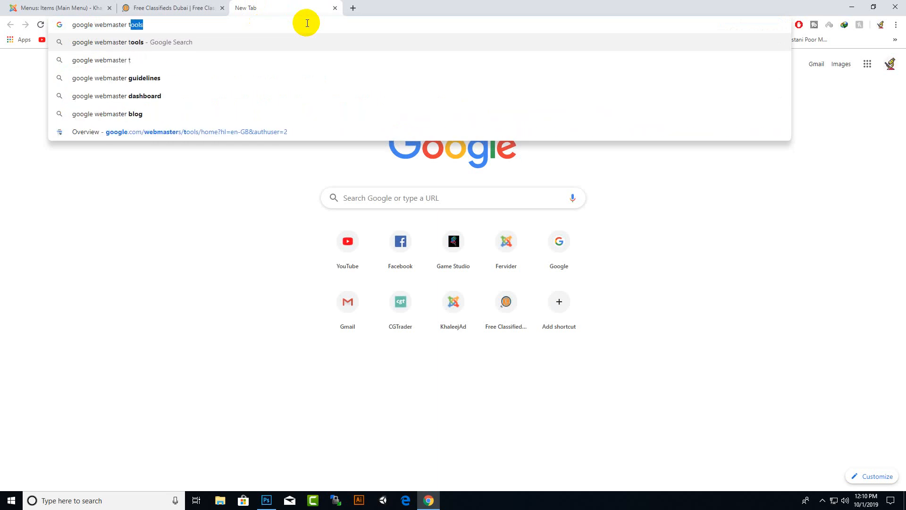
key("Return")
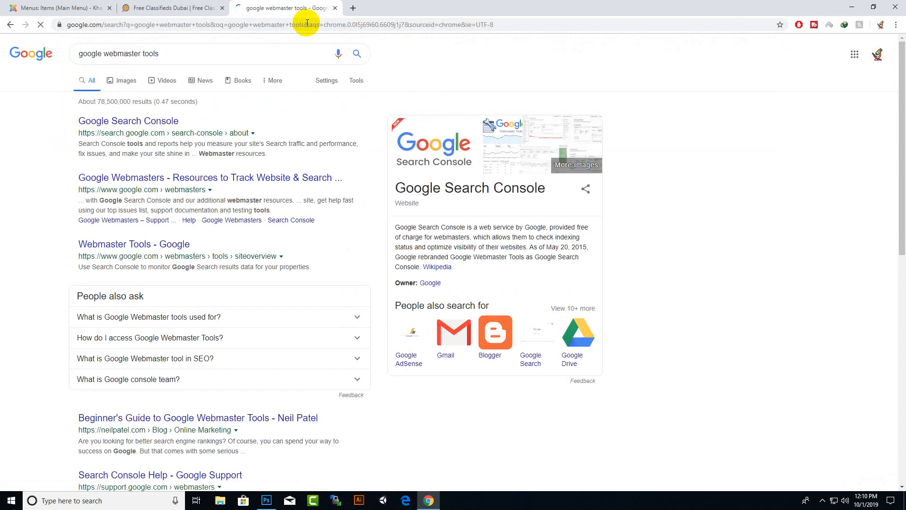
Open the Google Webmasters site from the search results and sign in to Search Console
left_click(161, 127)
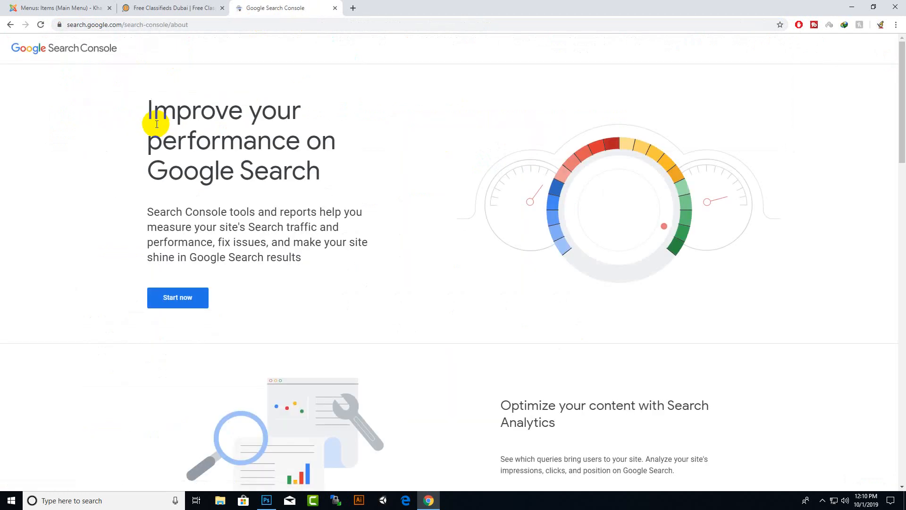
left_click(14, 25)
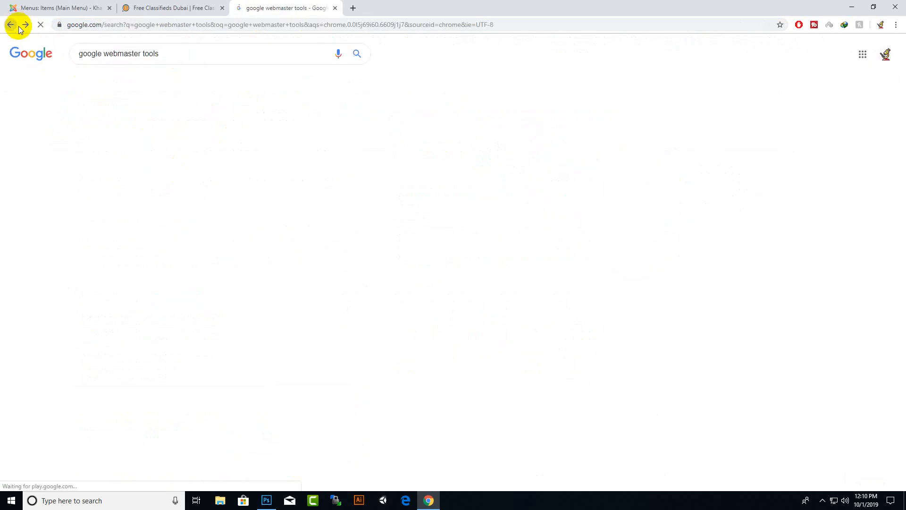
left_click(134, 234)
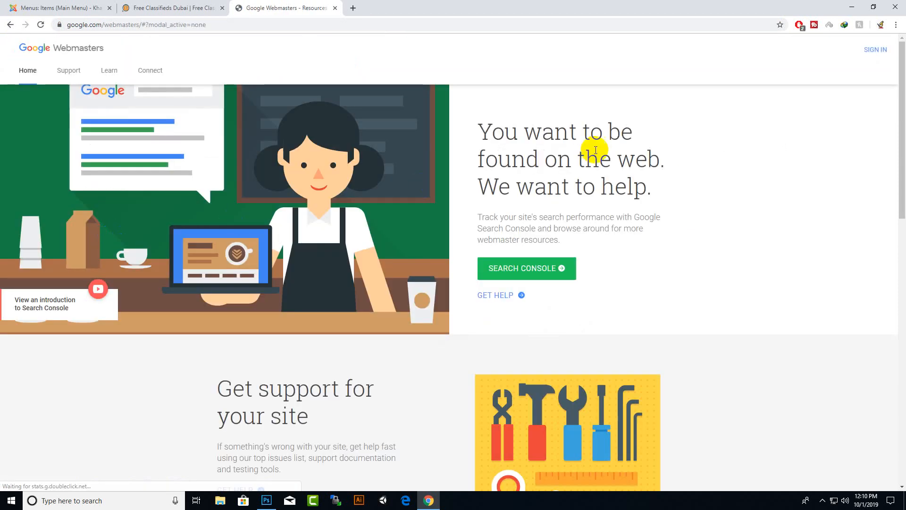
left_click(878, 50)
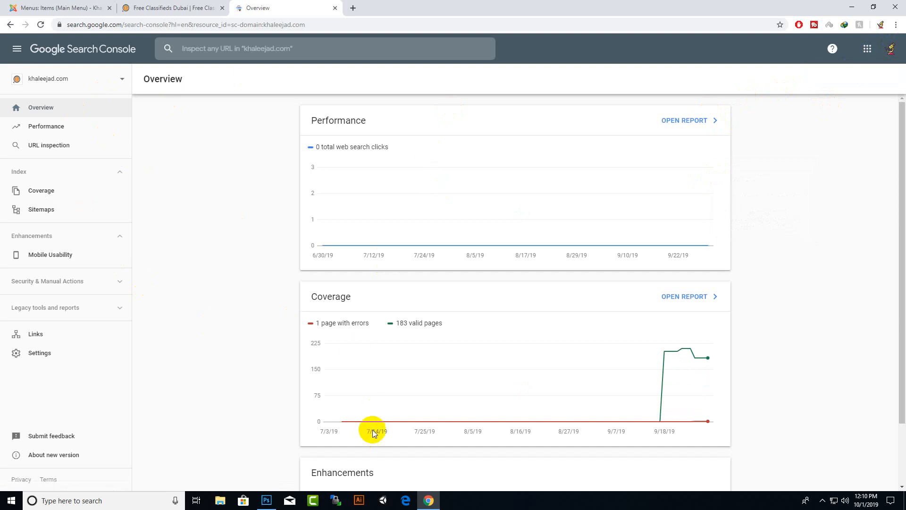
left_click(120, 84)
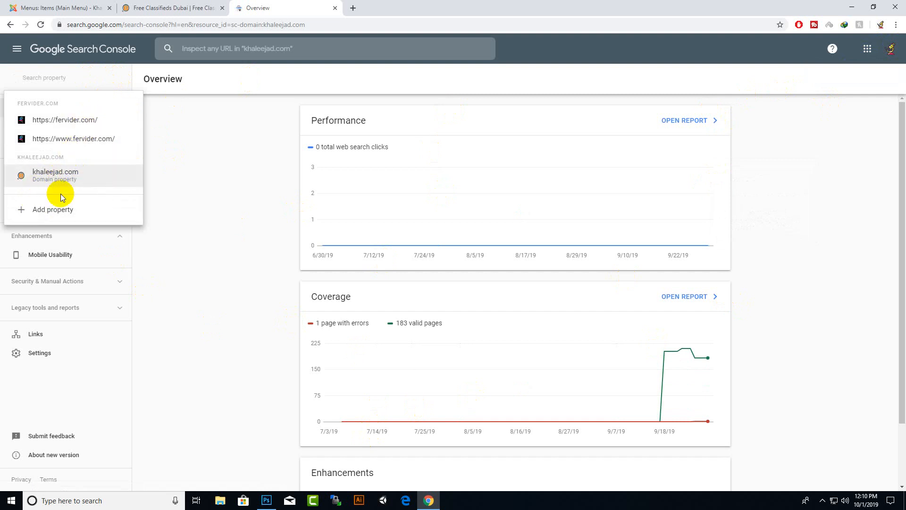
left_click(44, 212)
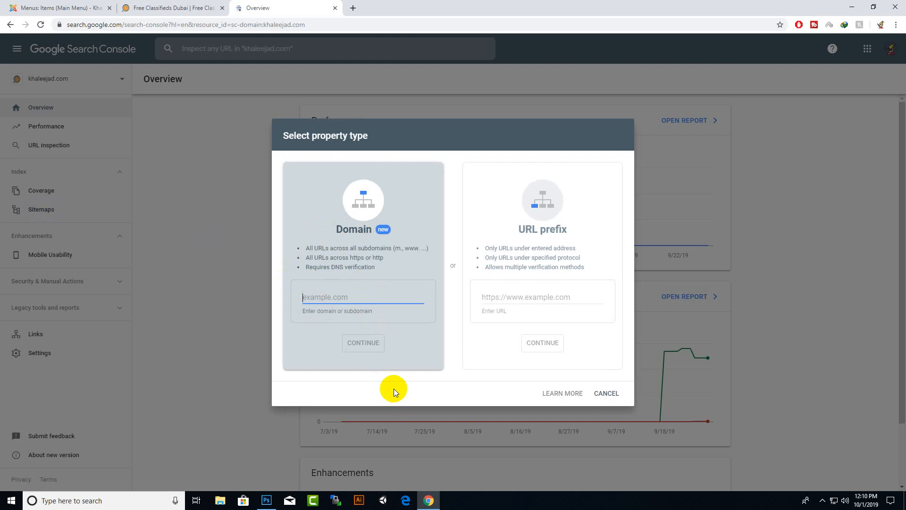
type("www.")
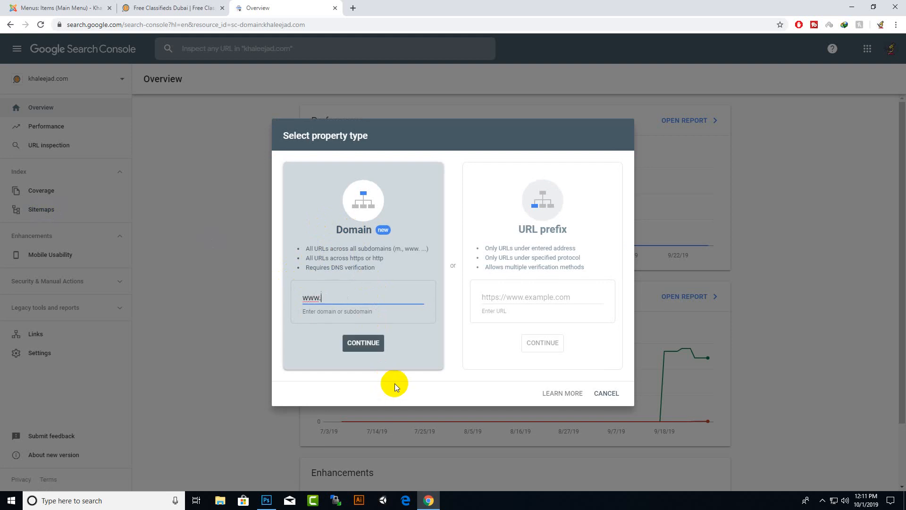
type("khaleejad.com")
key("Tab")
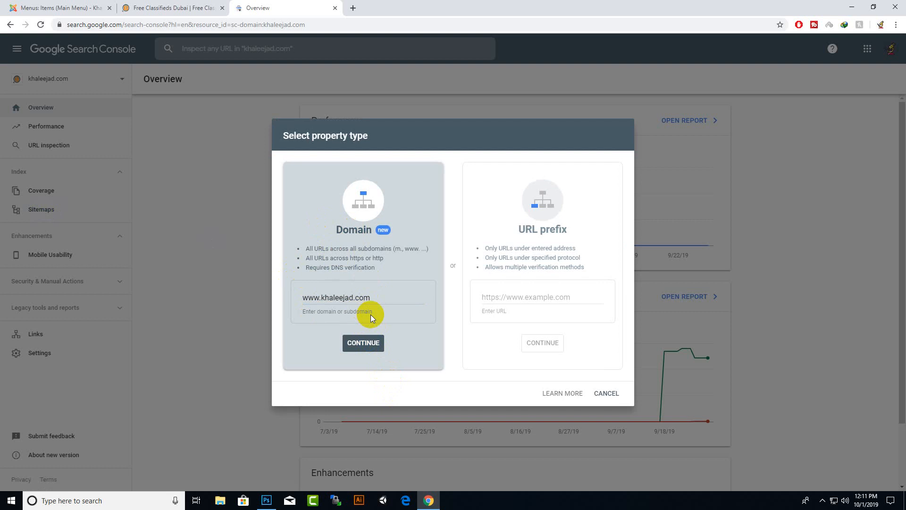
left_click(510, 301)
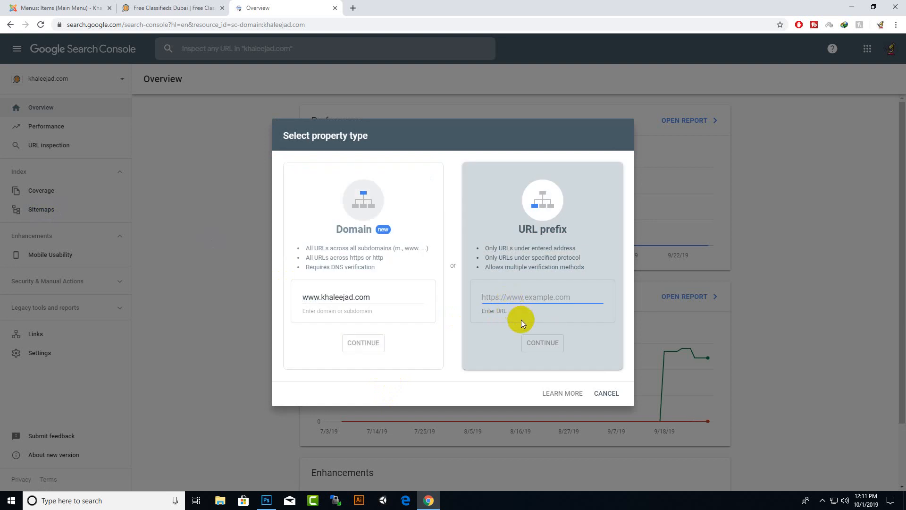
type("https://www")
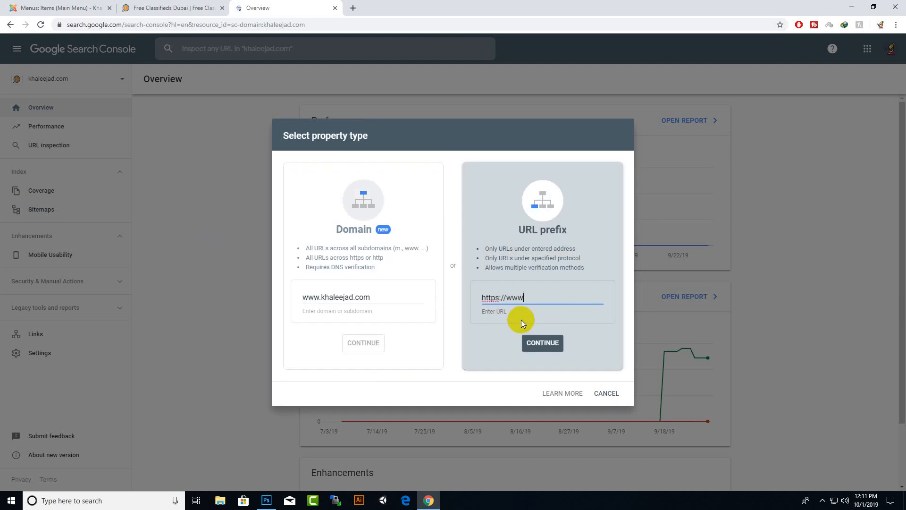
type(".khaleejad.com")
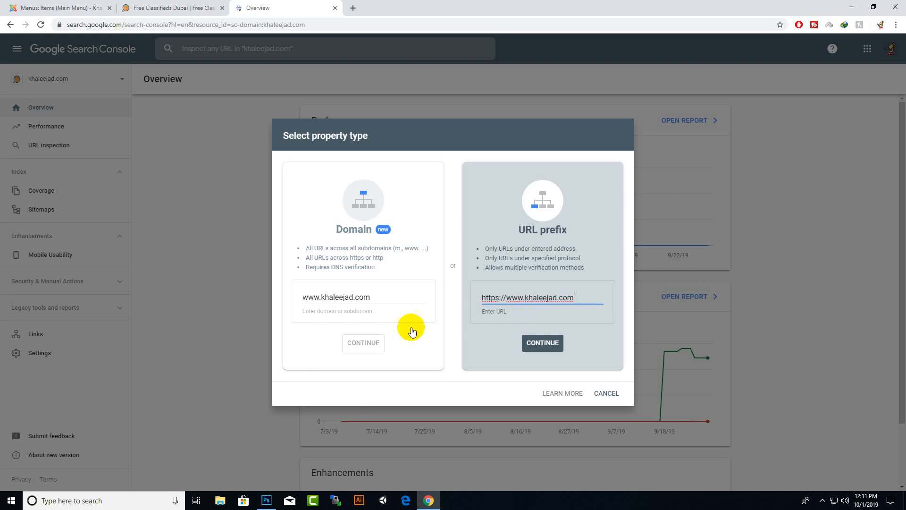
left_click(547, 341)
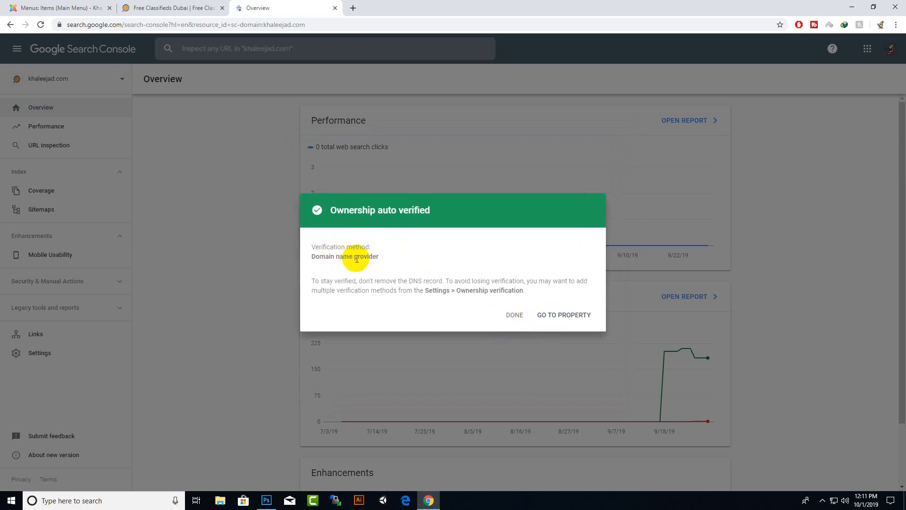
left_click(355, 211)
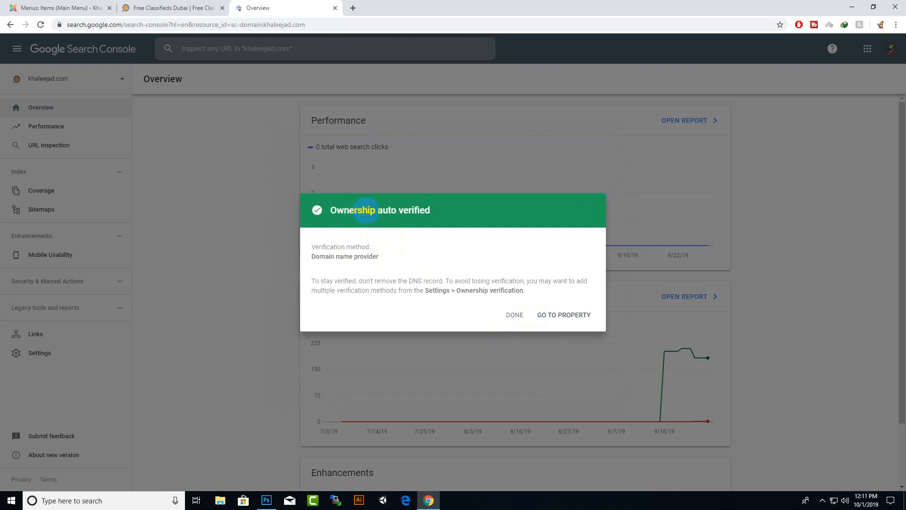
left_click(565, 317)
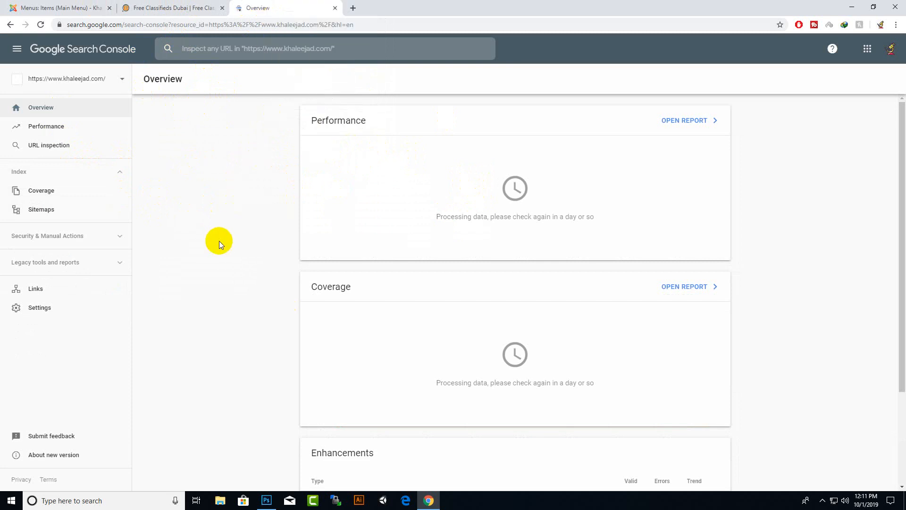
Look over the new property's overview and open its Sitemaps page
scroll(231, 260, "down", 3)
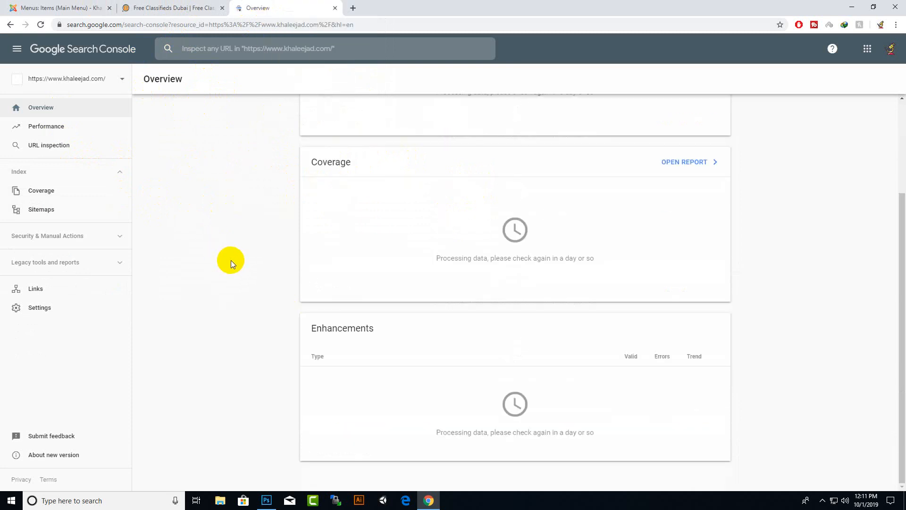
scroll(230, 260, "up", 3)
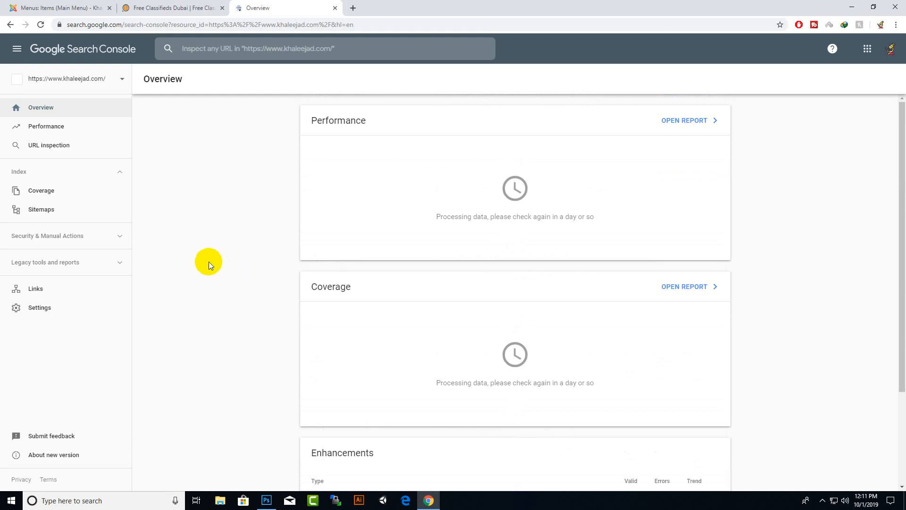
left_click(47, 213)
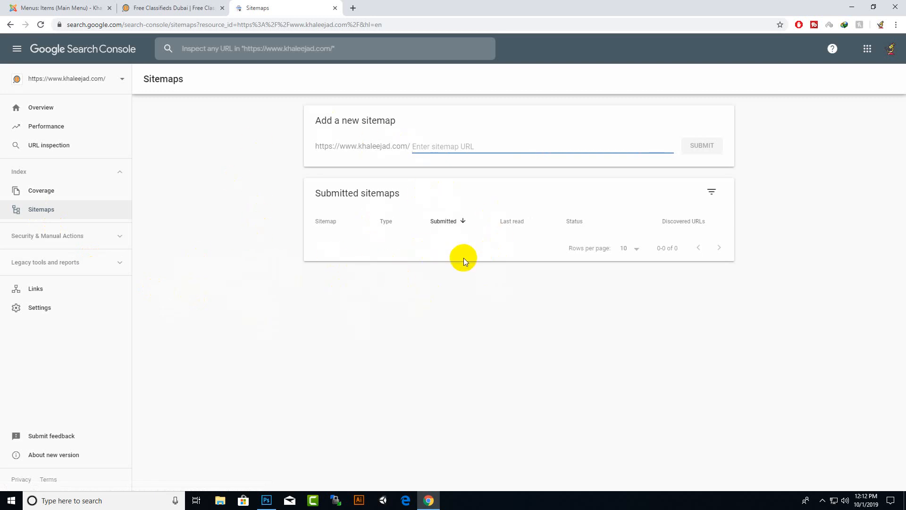
Copy the web address of the khaleejad.com home page
left_click(189, 8)
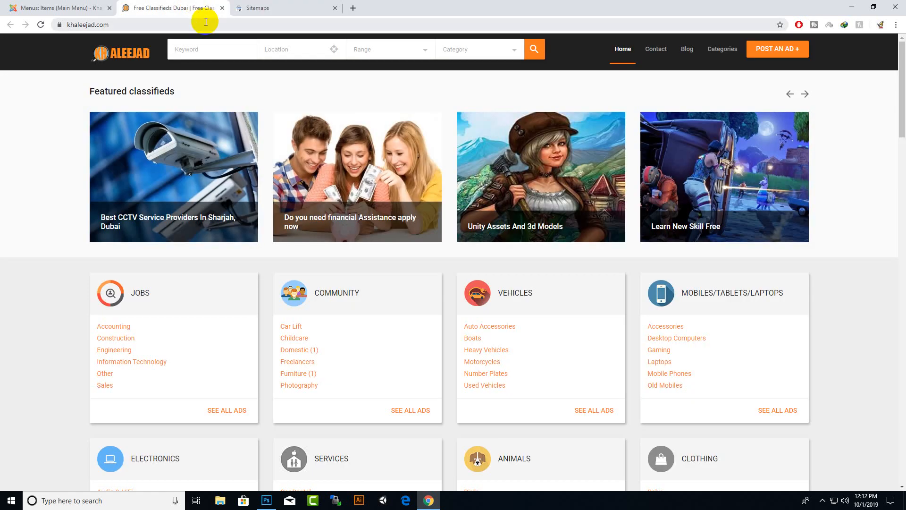
left_click(206, 22)
right_click(206, 22)
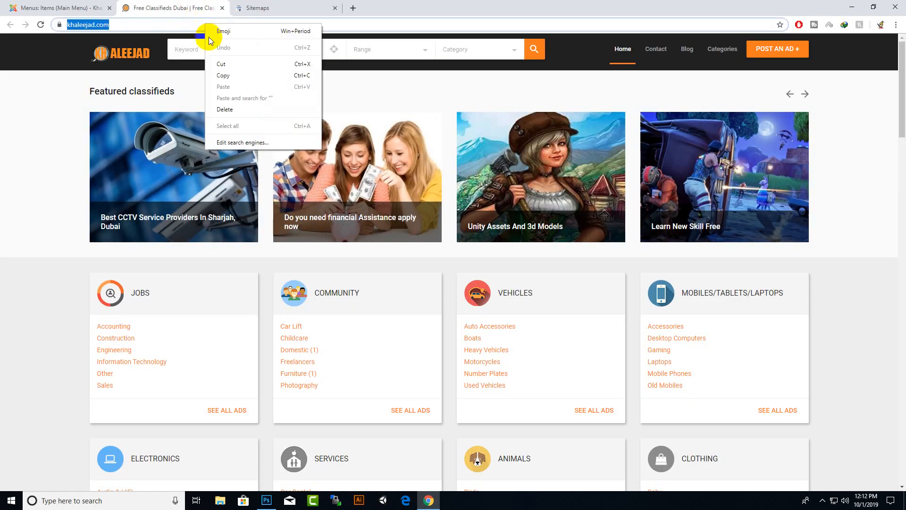
left_click(224, 75)
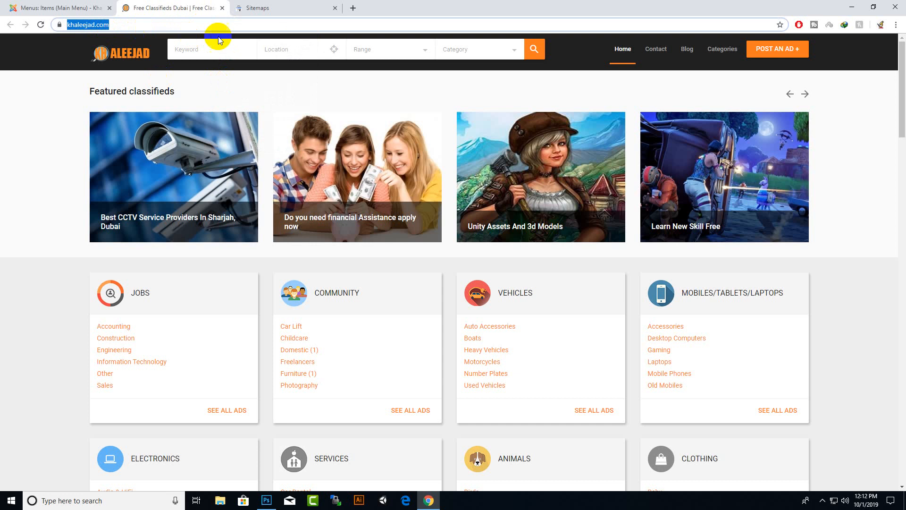
Search Google for "sitemap generator" in a new browser tab, view the XML-Sitemaps.com generator page and close the tab
left_click(362, 9)
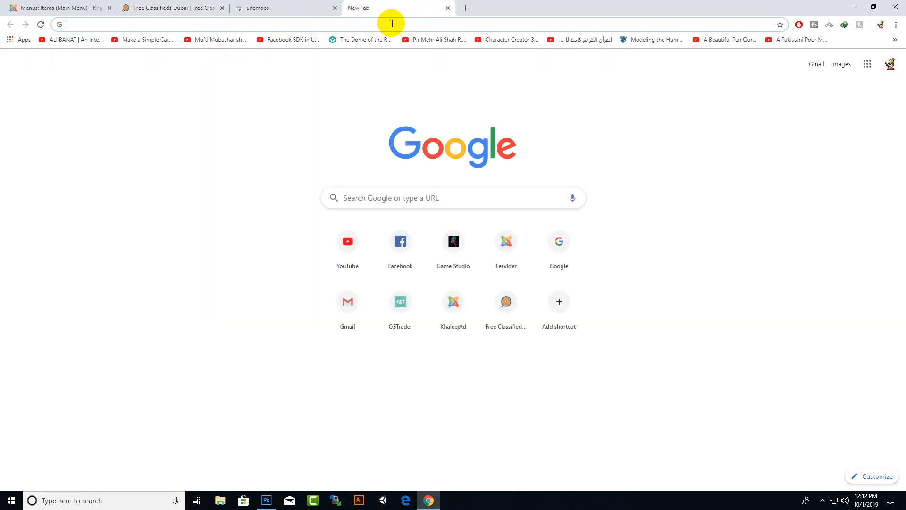
type("sitemap")
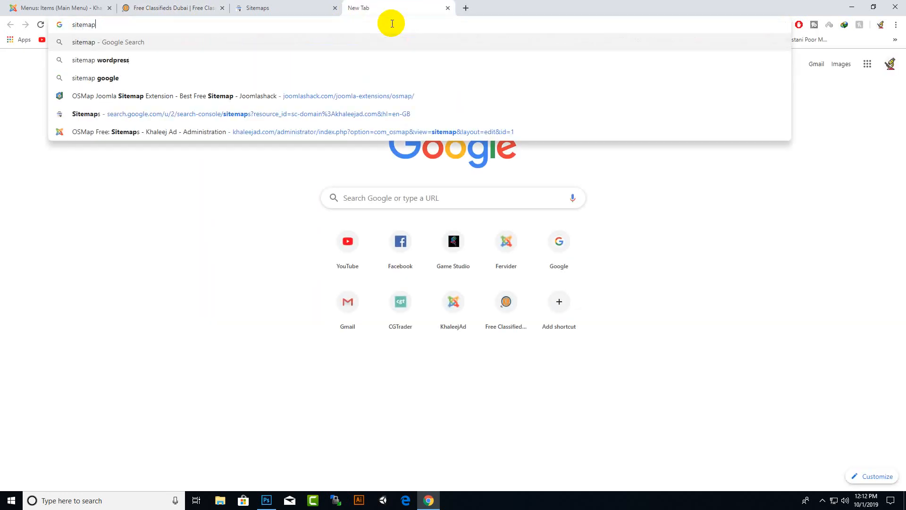
type(" ge")
key("Return")
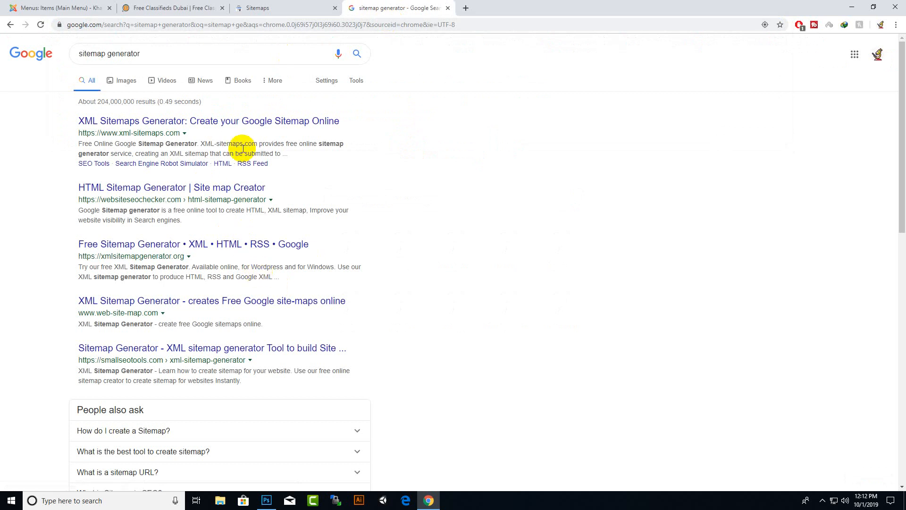
left_click(242, 123)
left_click(361, 134)
left_click(359, 108)
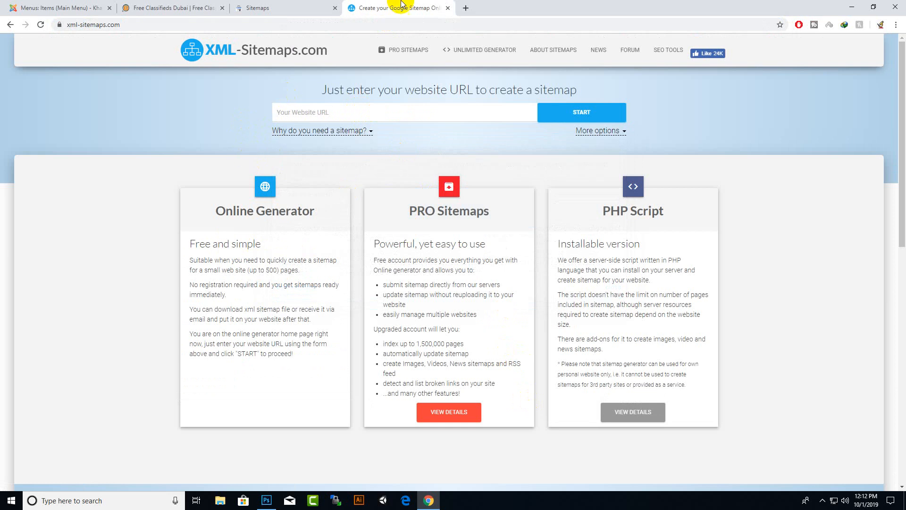
left_click(447, 8)
Open the extension installer in the Joomla administrator and search the web catalogue for "sitemap"
left_click(58, 4)
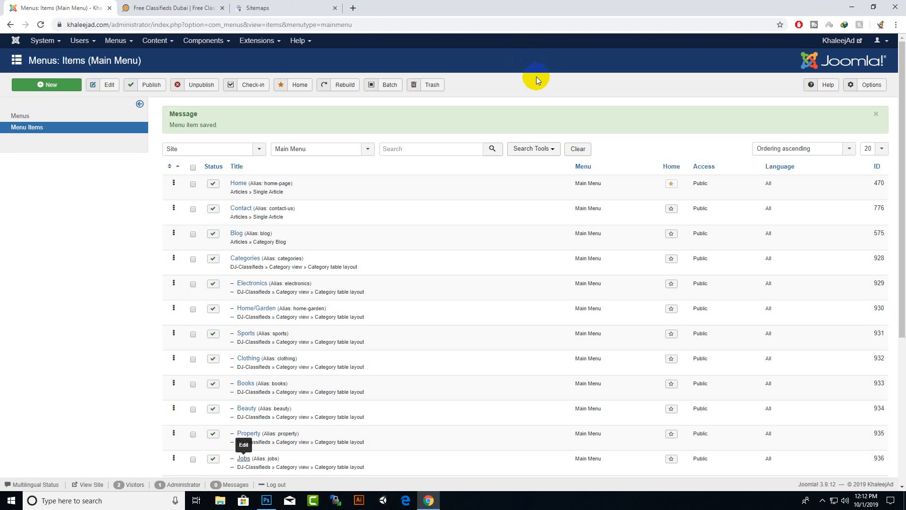
left_click(241, 47)
left_click(250, 53)
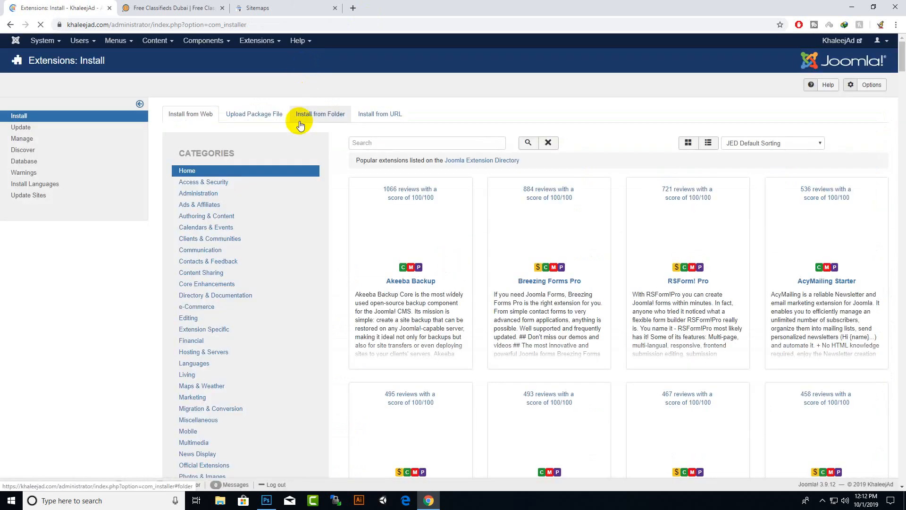
left_click(371, 141)
type("s")
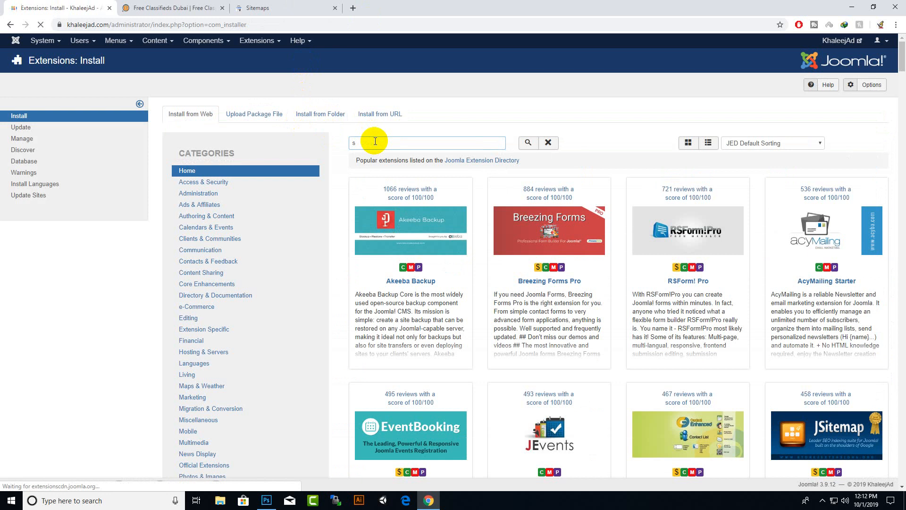
type("itemap")
key("Return")
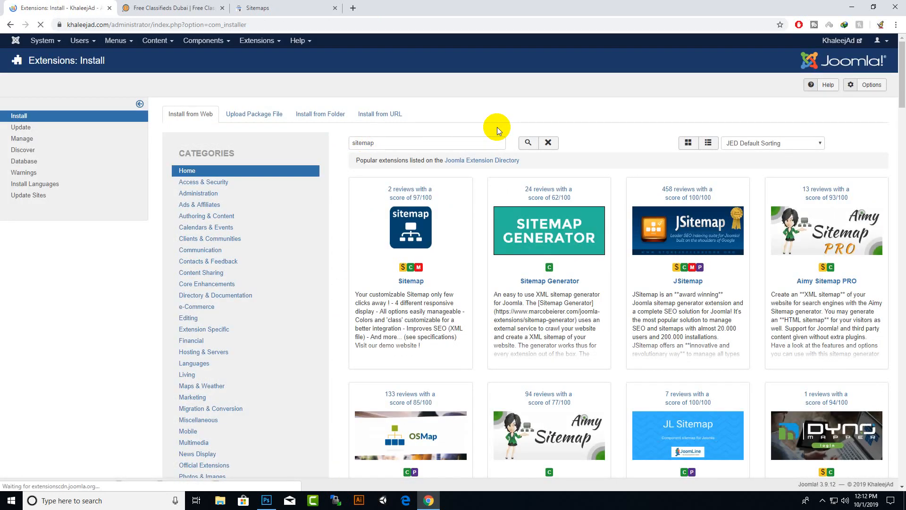
Choose the OSMap extension from the sitemap results and install it
scroll(495, 127, "down", 4)
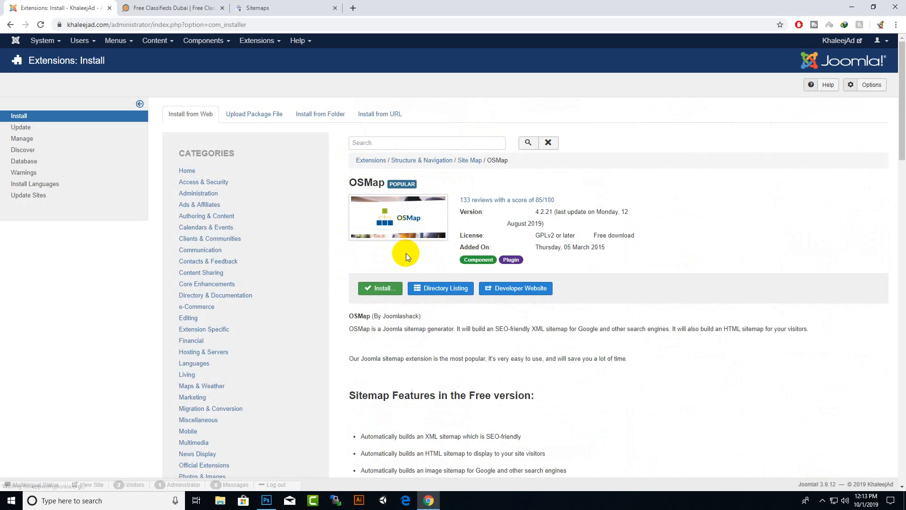
left_click(384, 287)
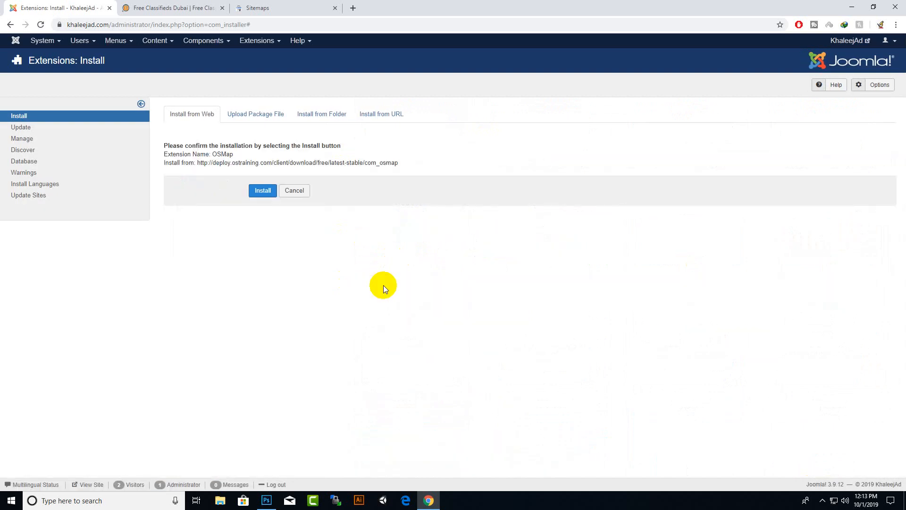
left_click(264, 191)
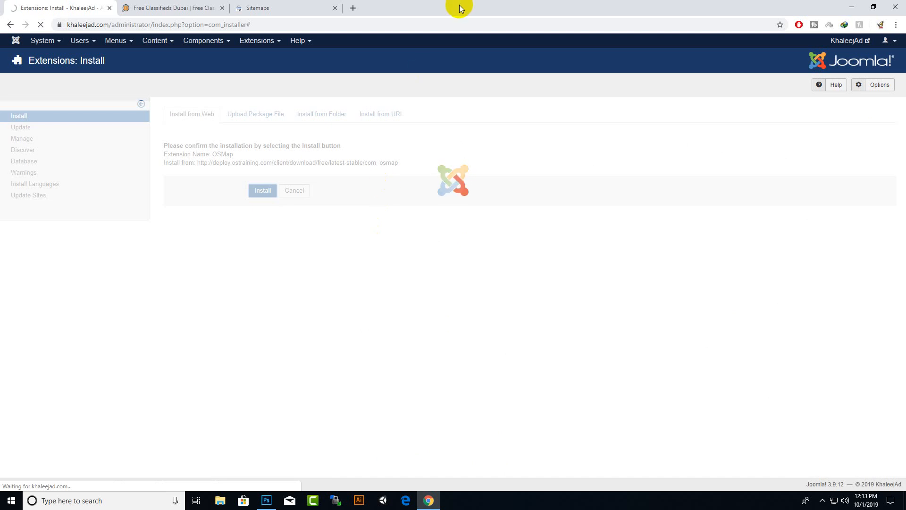
Check the Search Console Sitemaps page, then return to the Joomla administrator and open the OSMap Free component's sitemaps list
left_click(304, 8)
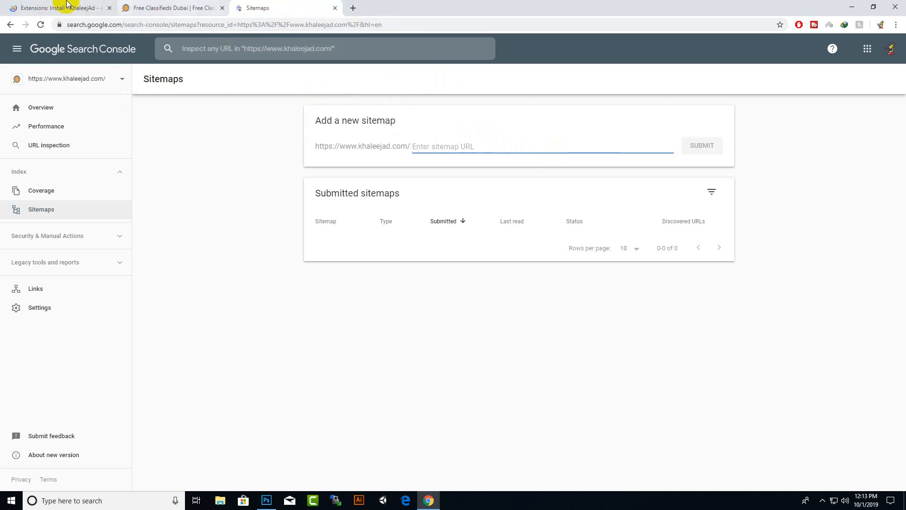
left_click(20, 5)
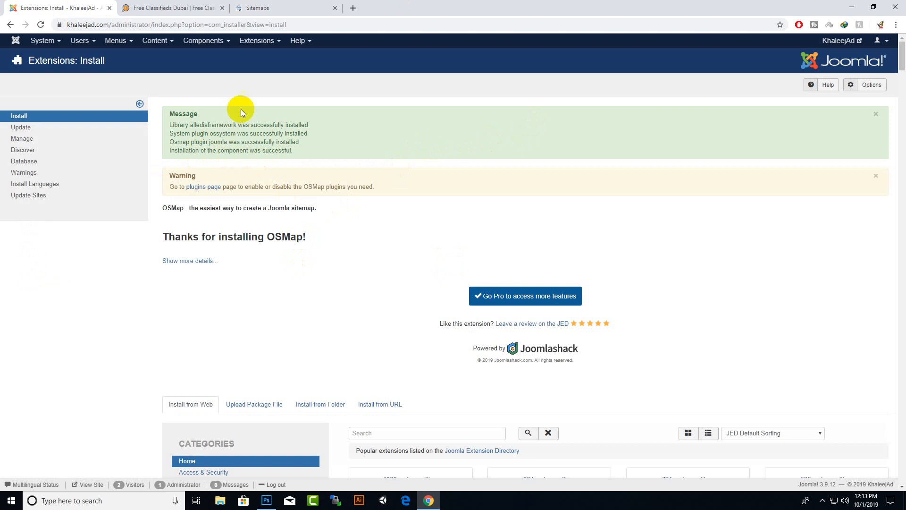
left_click(213, 43)
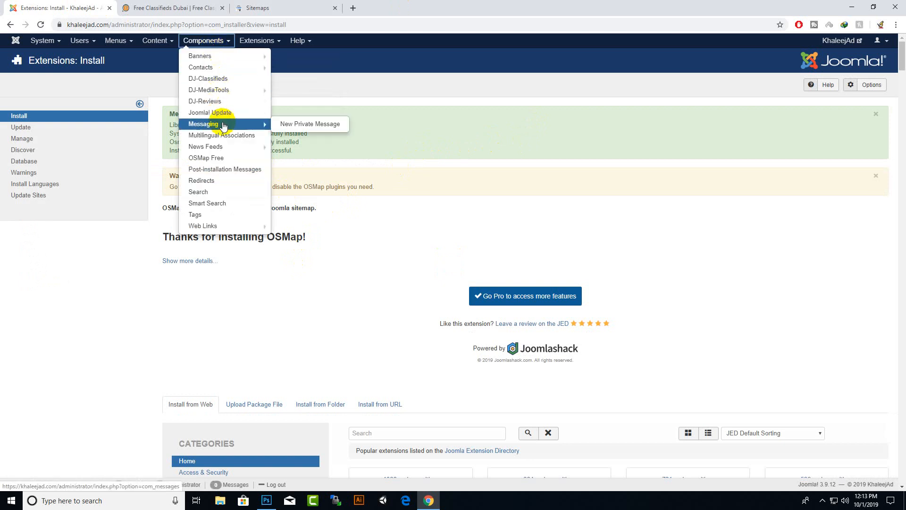
left_click(220, 161)
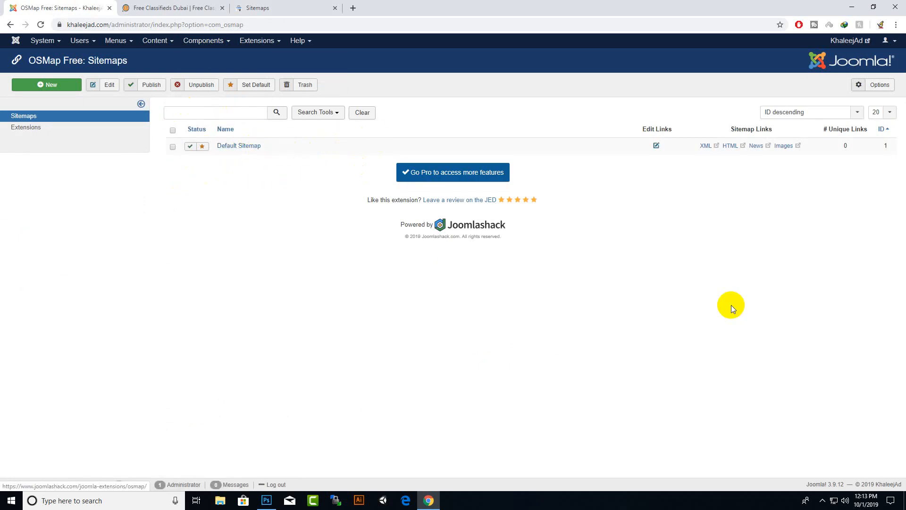
Open the Default Sitemap in OSMap Free for editing
left_click(822, 499)
left_click(839, 482)
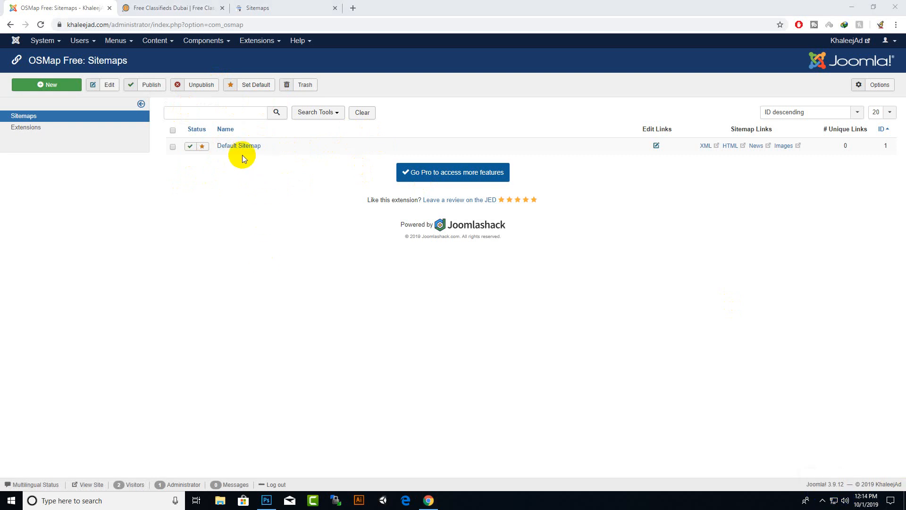
left_click(235, 144)
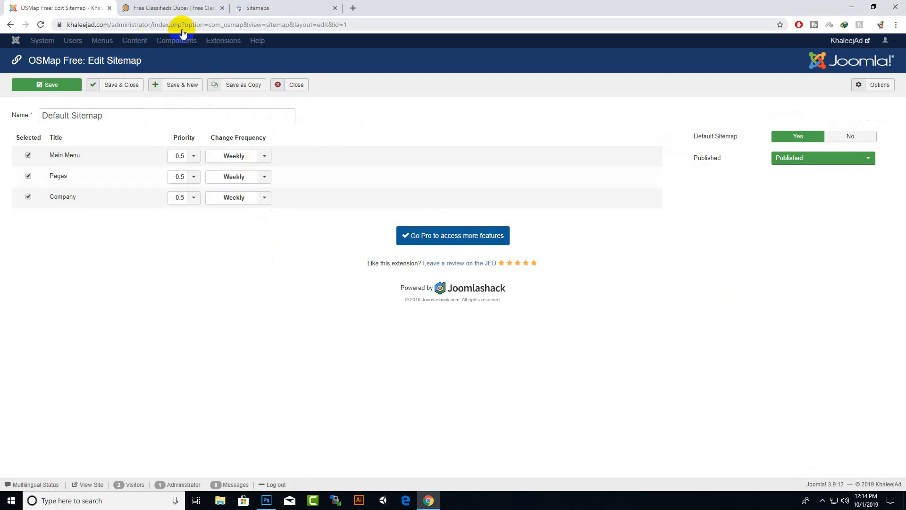
Switch to the live khaleejad.com site and open its Home & Garden category page
left_click(174, 8)
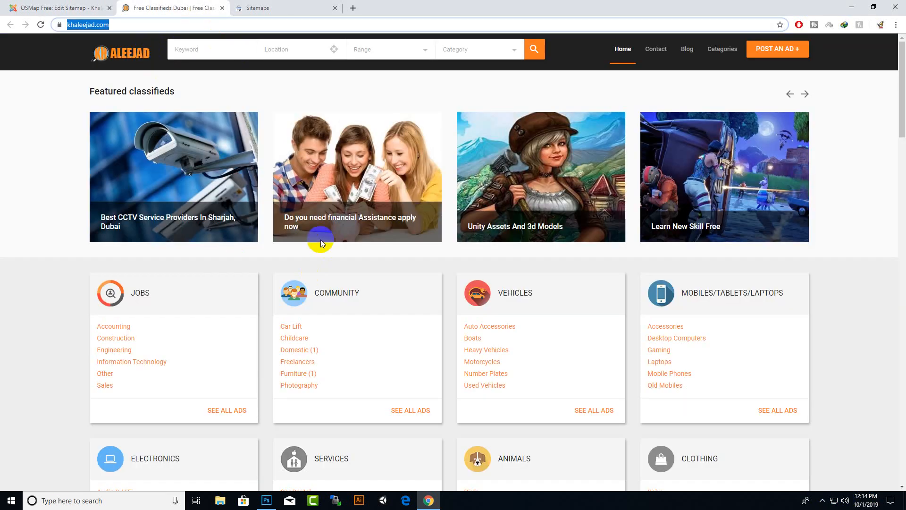
left_click(670, 55)
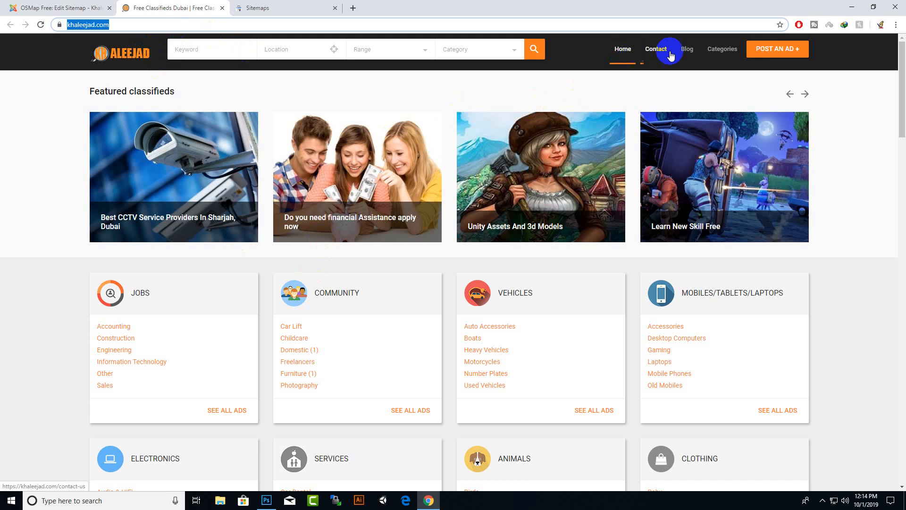
left_click(712, 56)
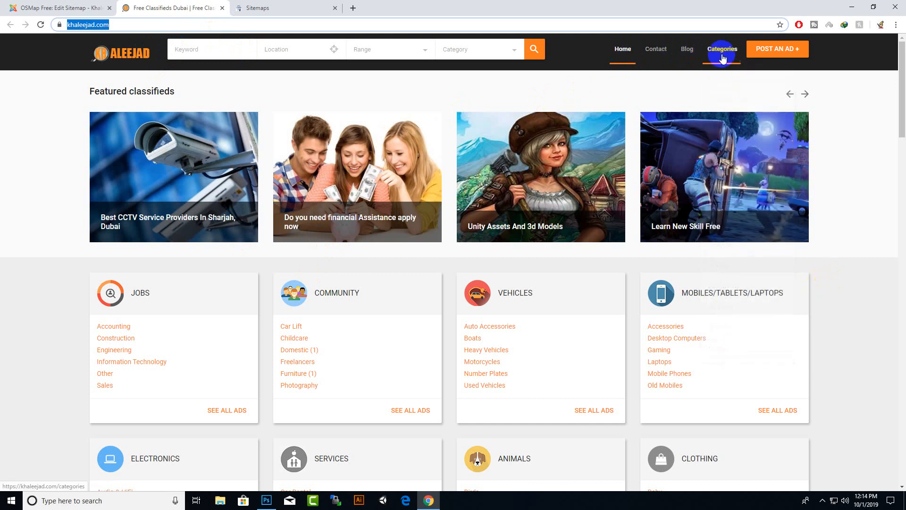
mouse_move(722, 51)
left_click(724, 101)
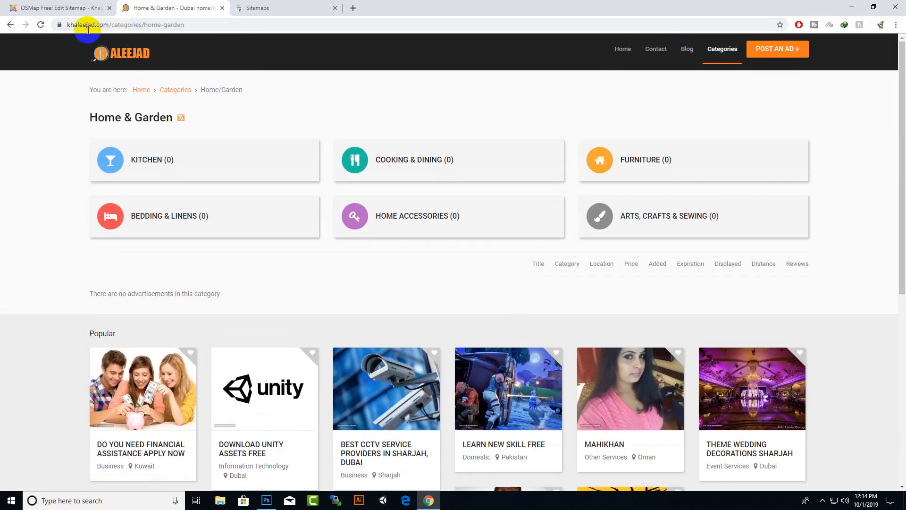
Examine the full web address of the Home & Garden category page and look over the page down to its footer
left_click(66, 25)
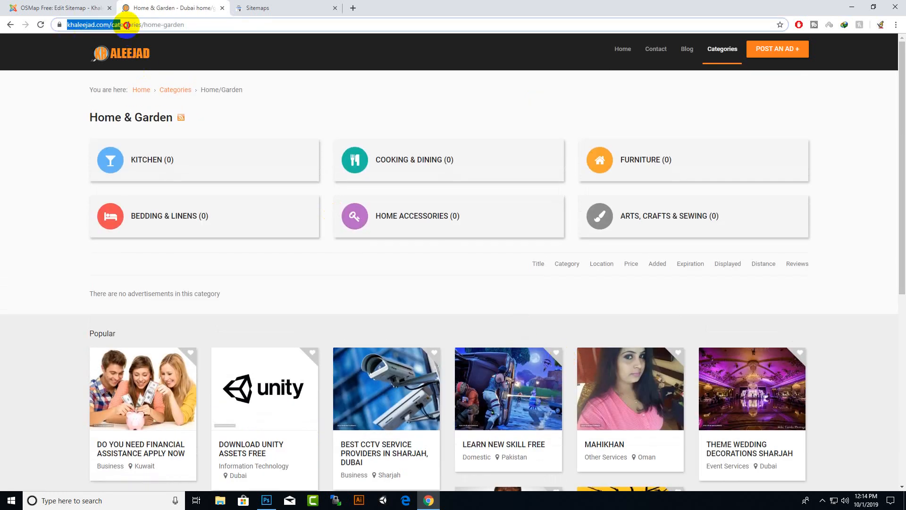
left_click(243, 23)
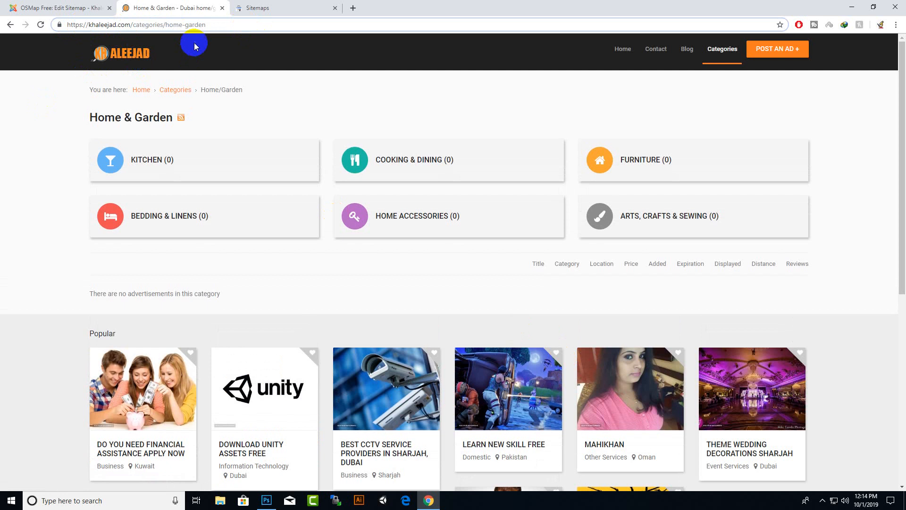
left_click_drag(215, 24, 53, 25)
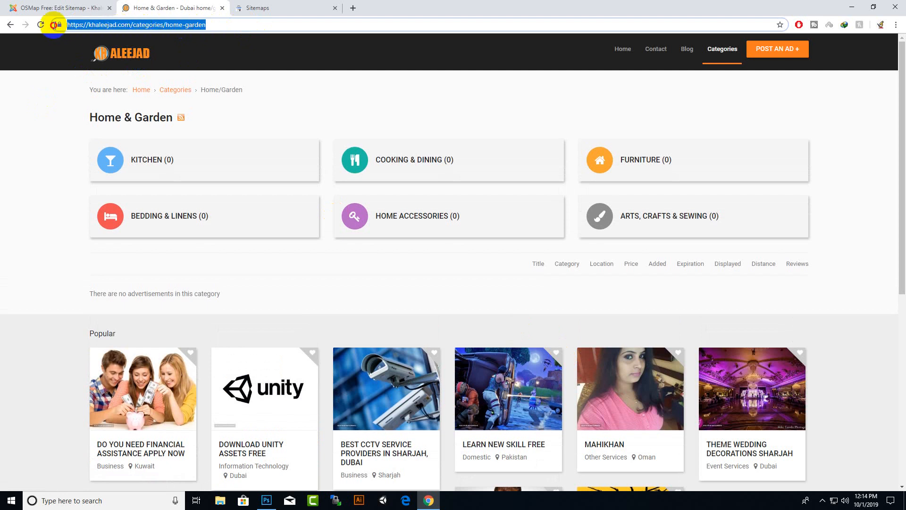
left_click(31, 97)
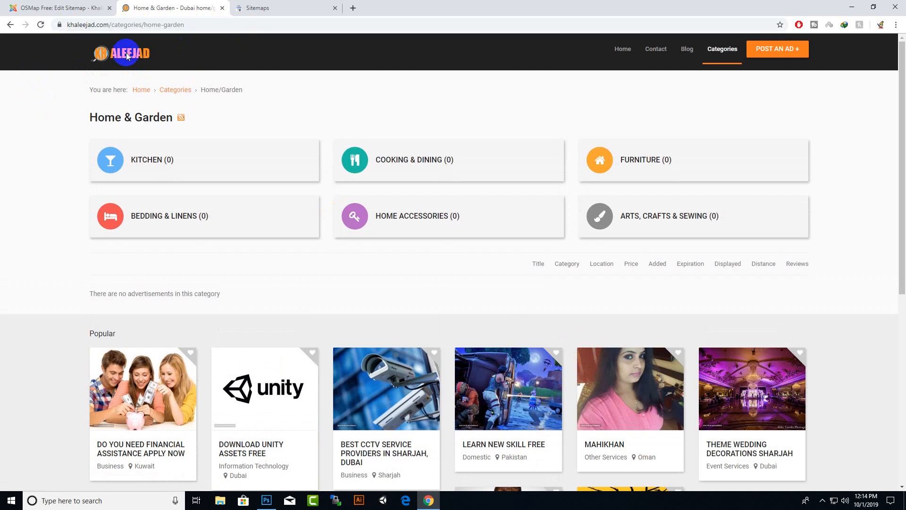
left_click(213, 20)
left_click(44, 89)
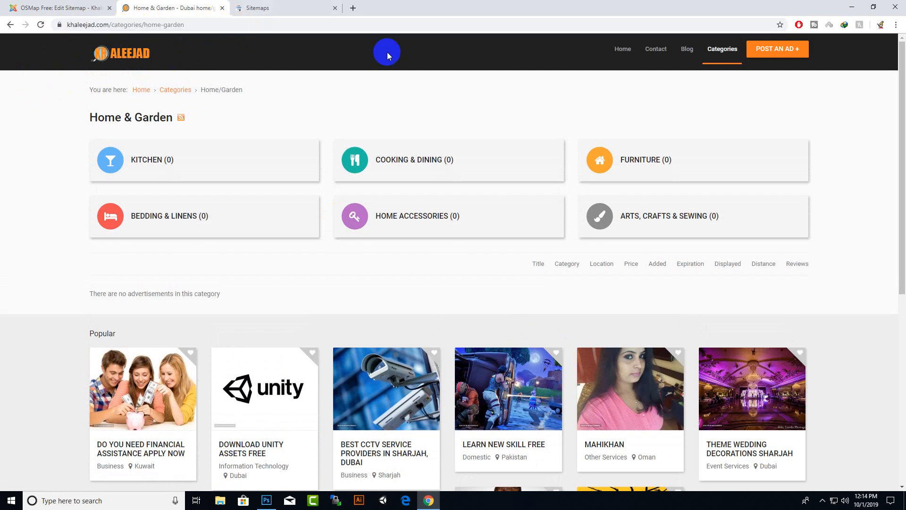
scroll(481, 245, "down", 3)
scroll(481, 246, "down", 4)
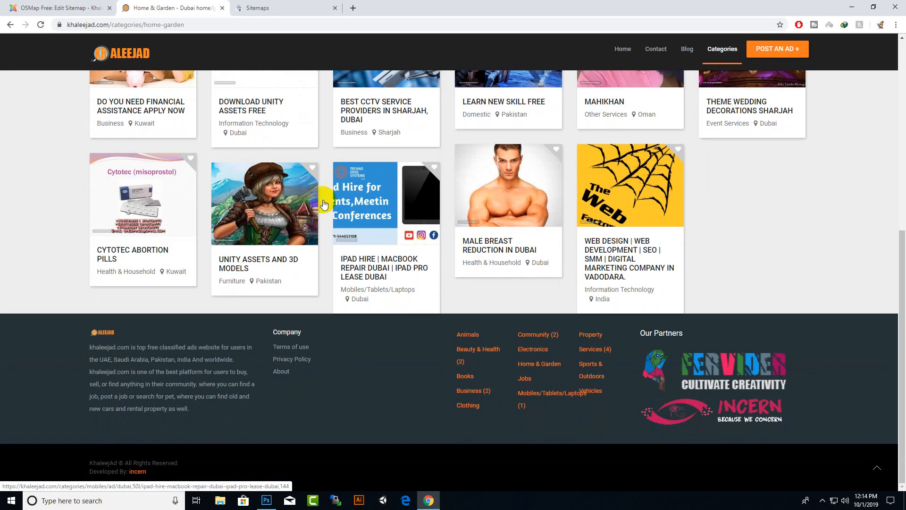
scroll(211, 299, "up", 7)
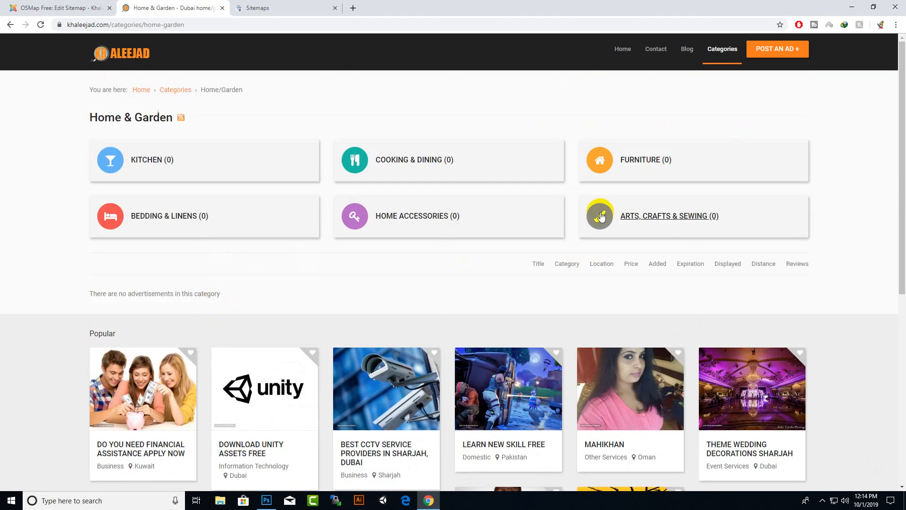
Check the live site's navigation against the sitemap being edited, and set the Main Menu priority to 0.9
left_click(112, 6)
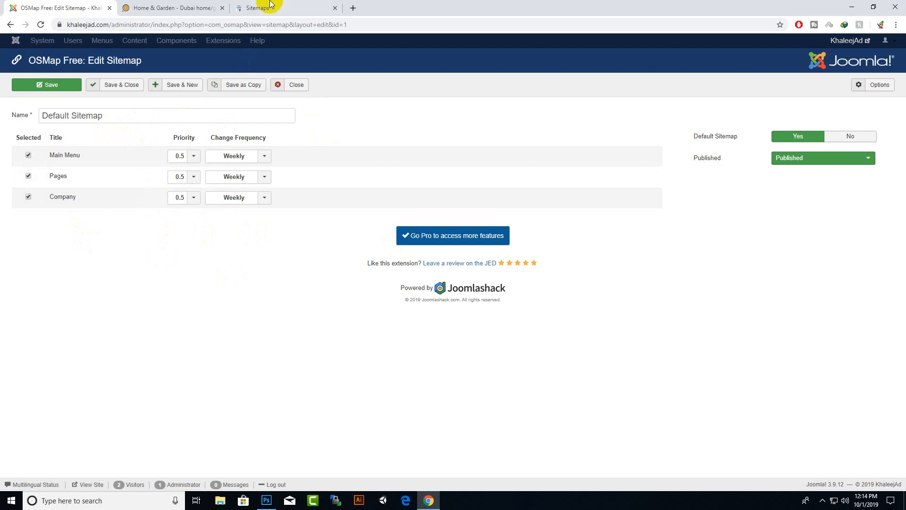
left_click(195, 7)
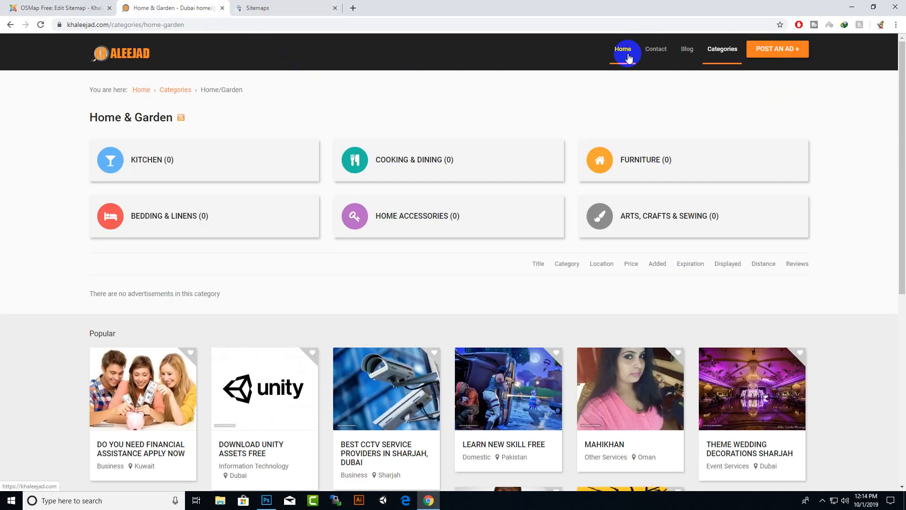
left_click(36, 7)
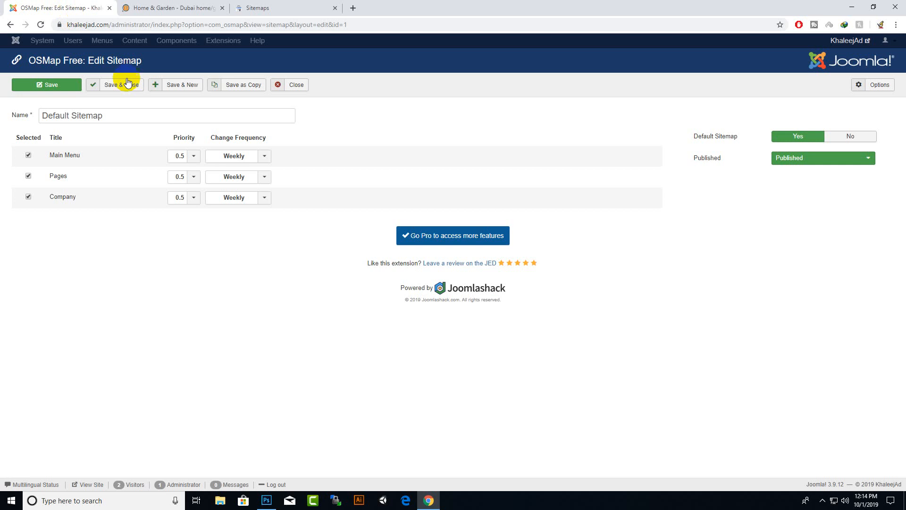
left_click(179, 157)
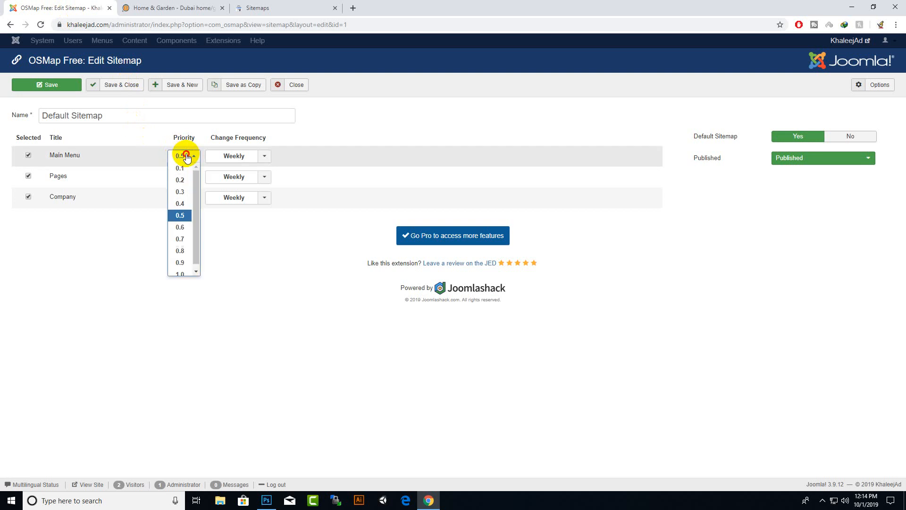
left_click(185, 261)
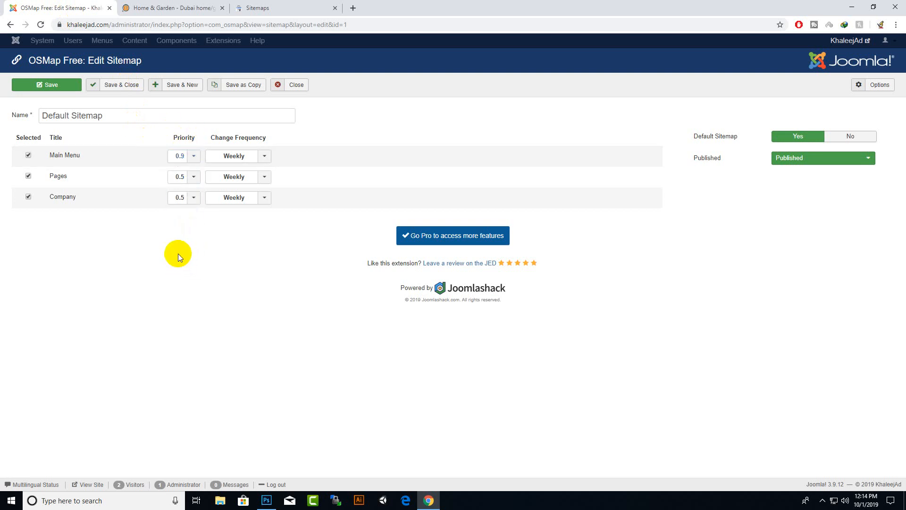
left_click(185, 157)
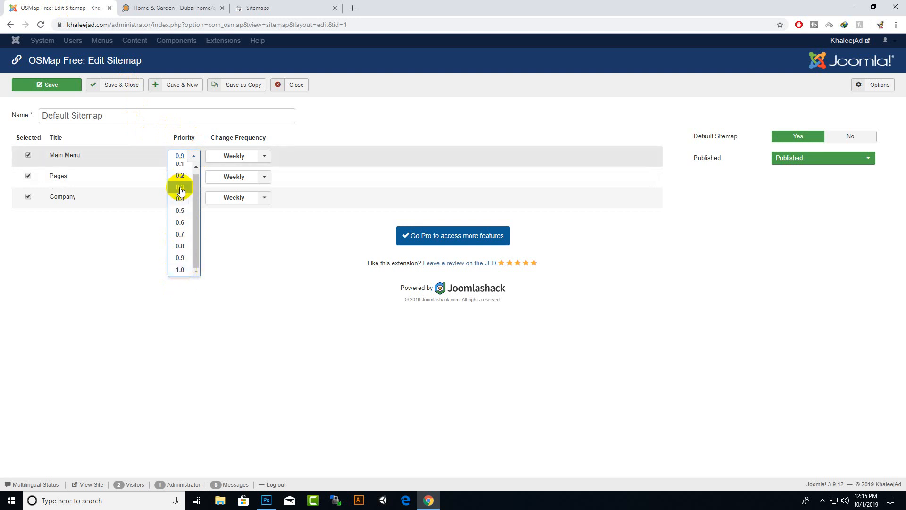
left_click(113, 215)
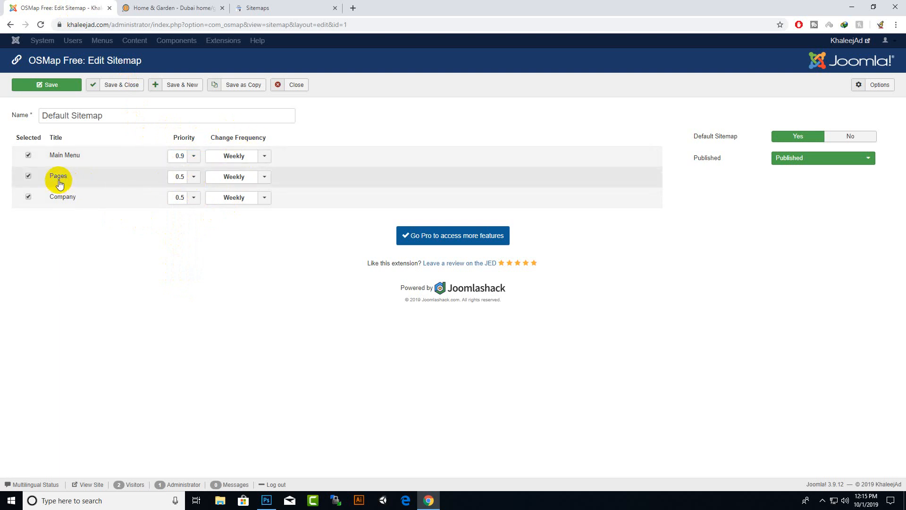
Set the sitemap priority of Pages to 0.7 and of Company to 0.8
left_click(187, 187)
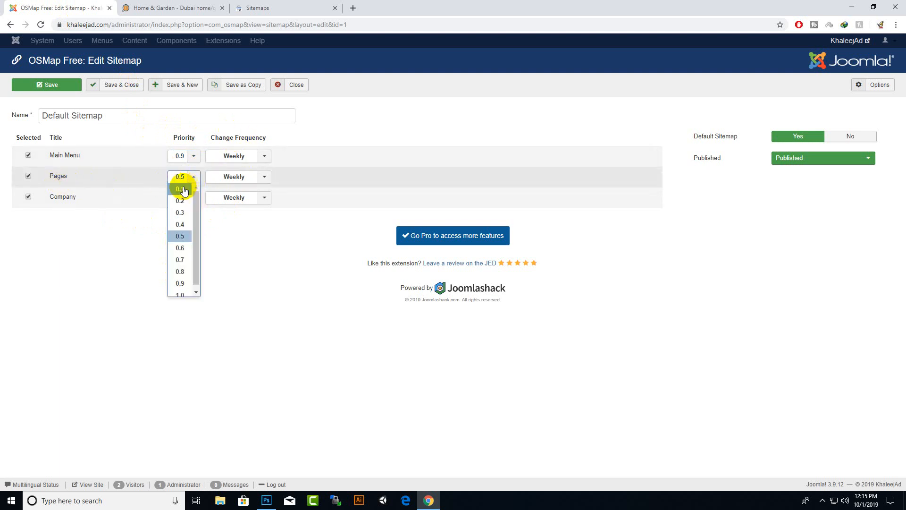
left_click(179, 257)
left_click(186, 198)
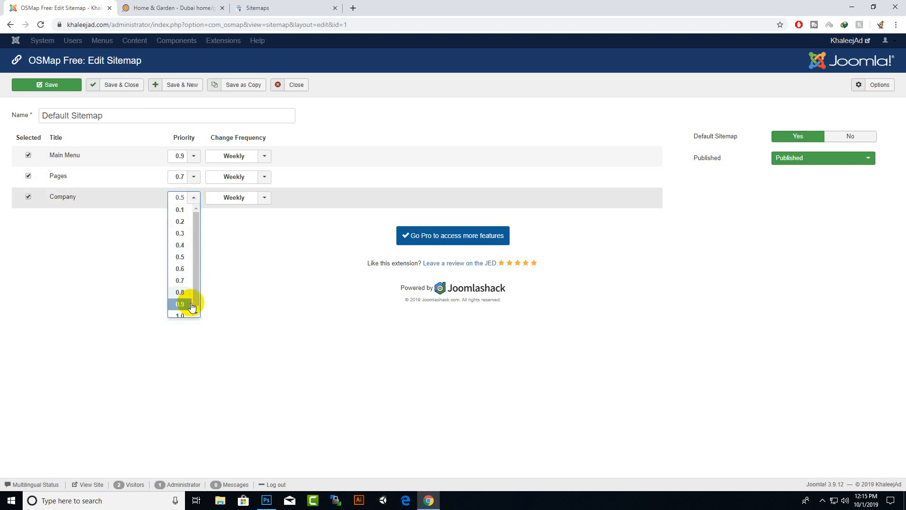
left_click(188, 293)
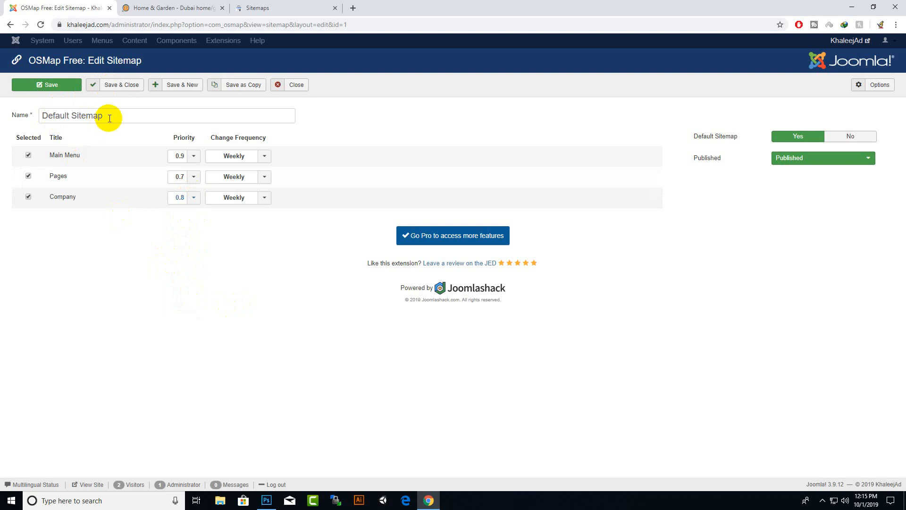
Rename the sitemap as KhaleejAd Sitemap, save it and return to the sitemaps list
left_click_drag(71, 116, 9, 114)
type("KhaleejAd")
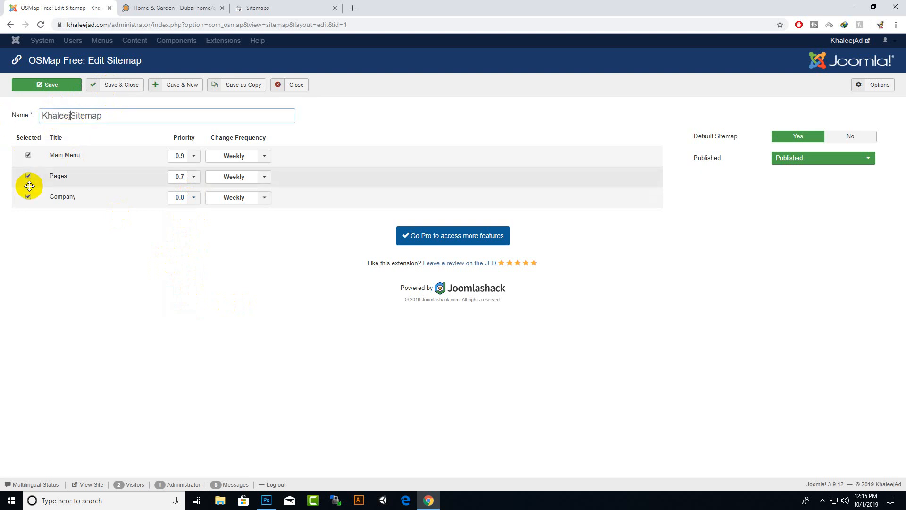
left_click(137, 84)
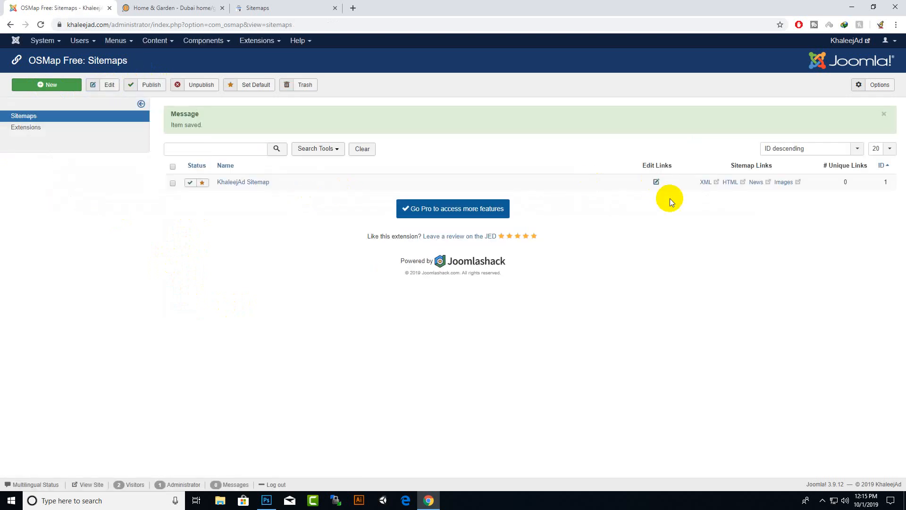
View the XML version of the KhaleejAd Sitemap, select its web address and go back to the sitemaps list
left_click(707, 184)
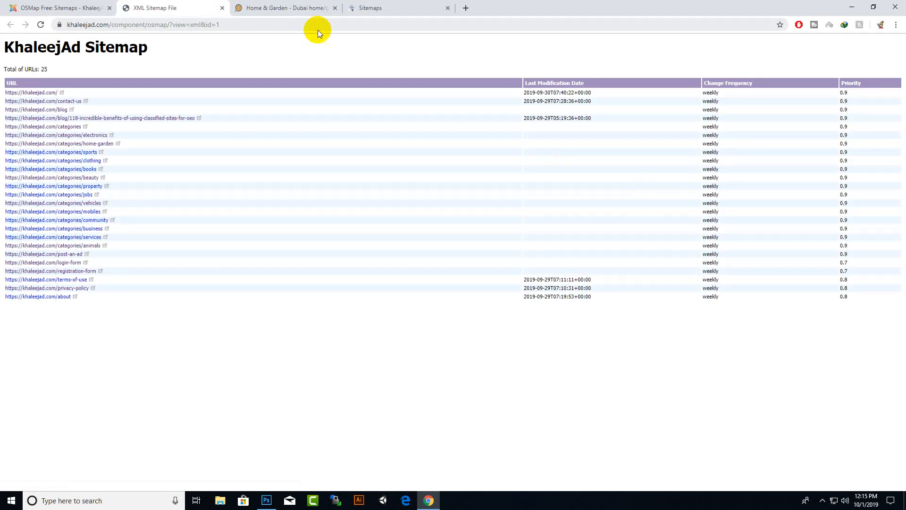
left_click(265, 25)
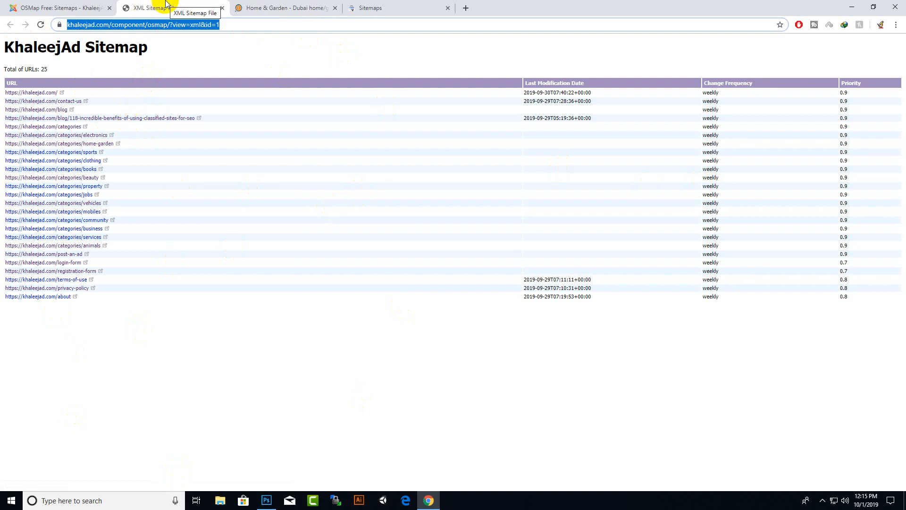
left_click(66, 7)
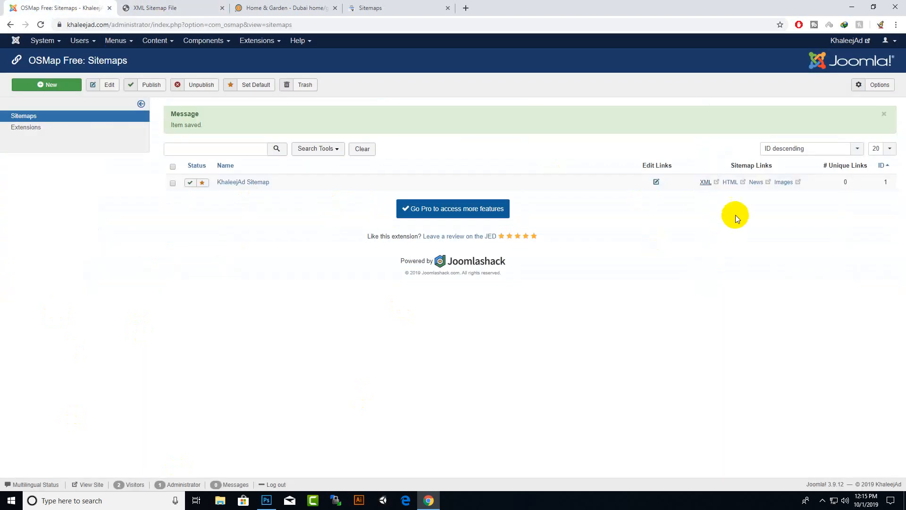
Look through the HTML version of the KhaleejAd Sitemap, close it and return to the XML sitemap
left_click(736, 184)
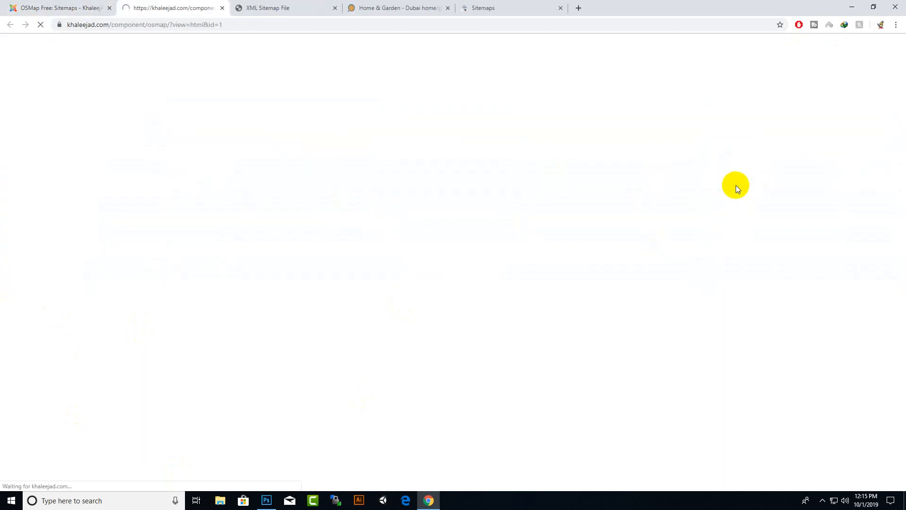
scroll(331, 336, "down", 7)
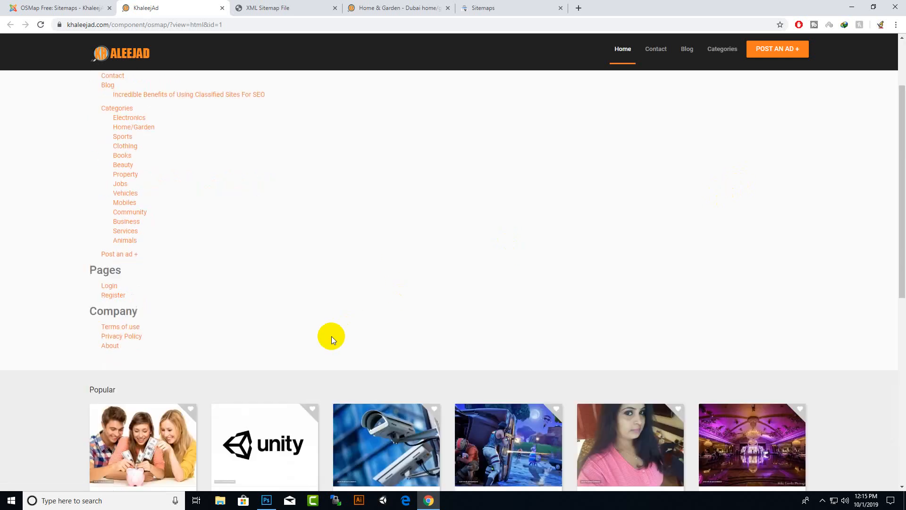
scroll(331, 337, "up", 7)
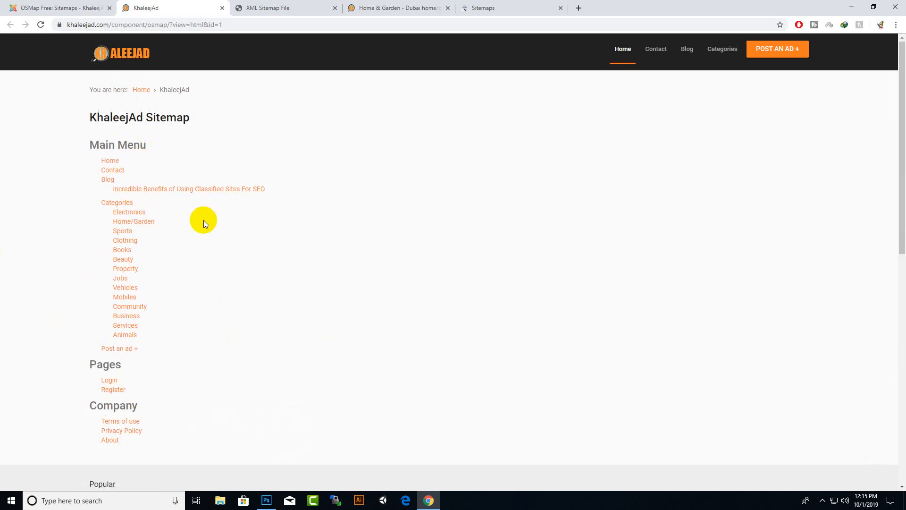
scroll(210, 288, "down", 7)
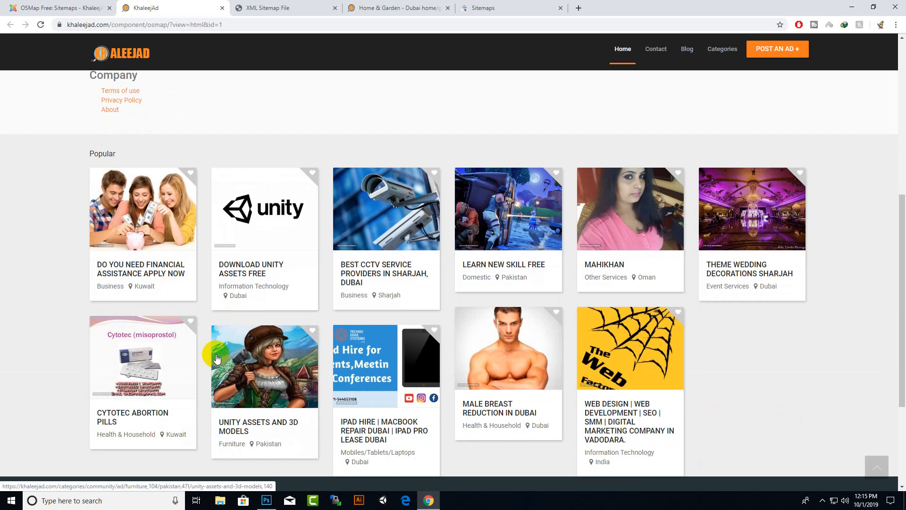
scroll(189, 330, "up", 7)
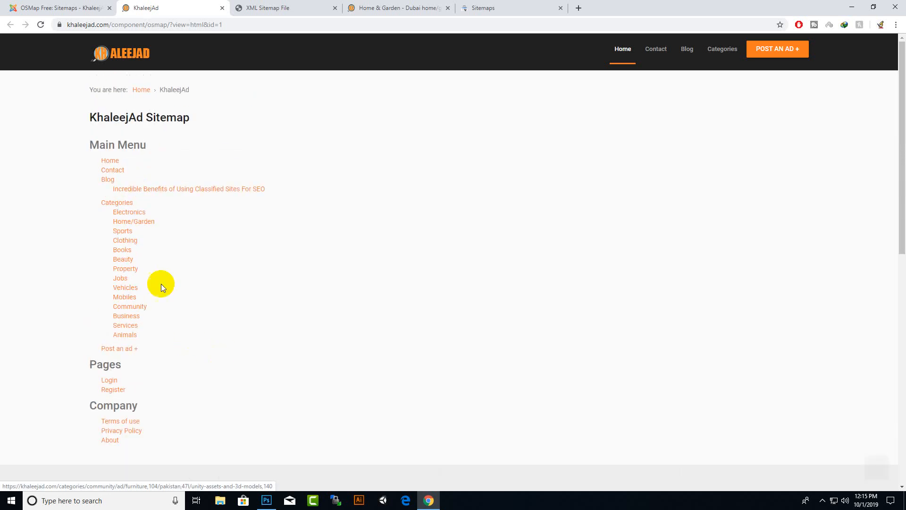
left_click(223, 8)
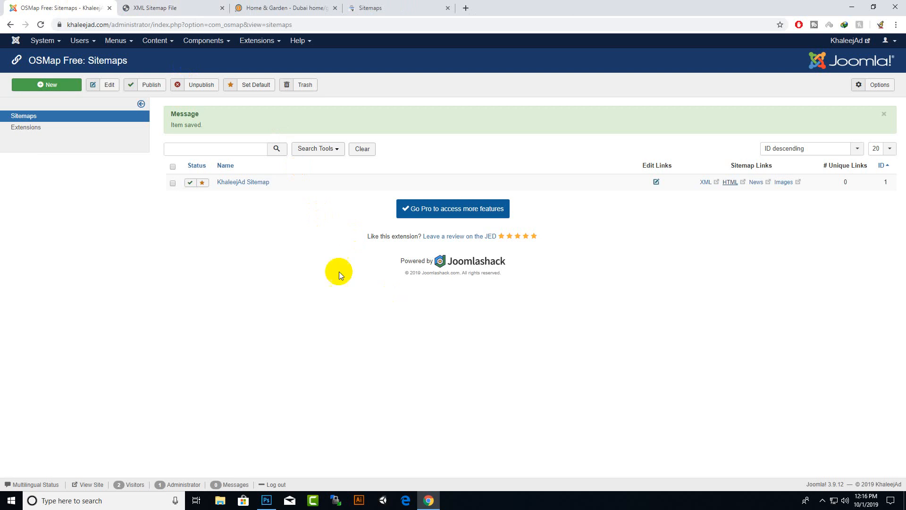
left_click(166, 8)
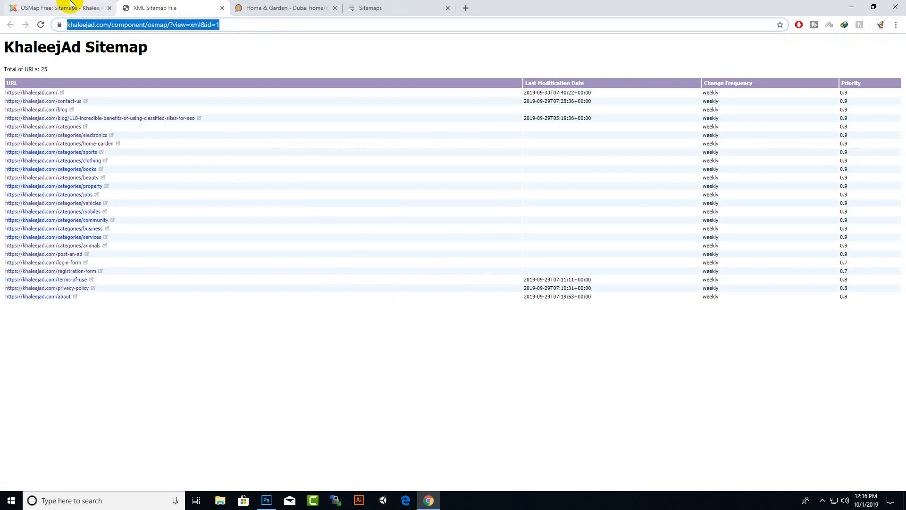
left_click(61, 8)
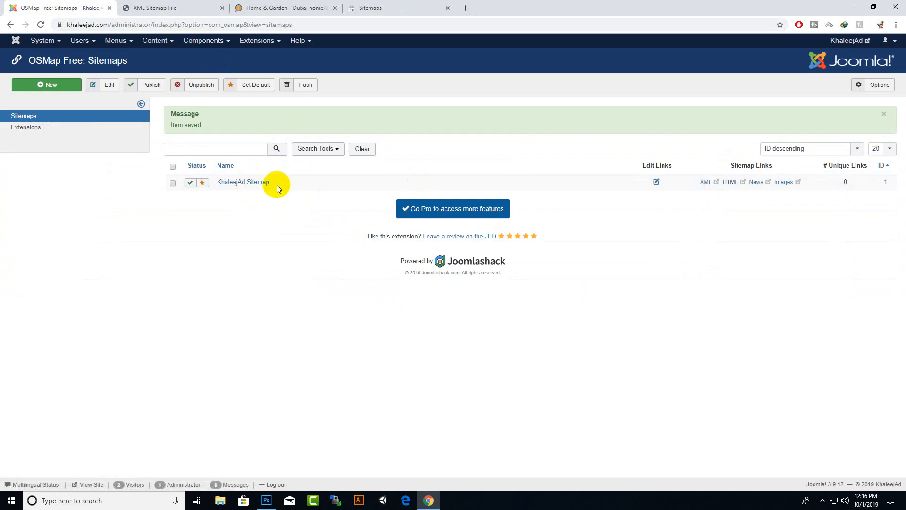
left_click(183, 3)
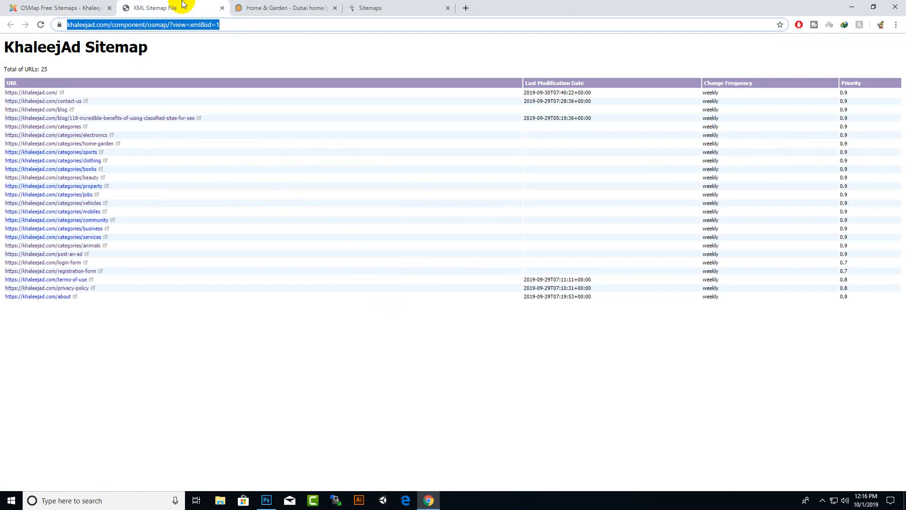
left_click(213, 26)
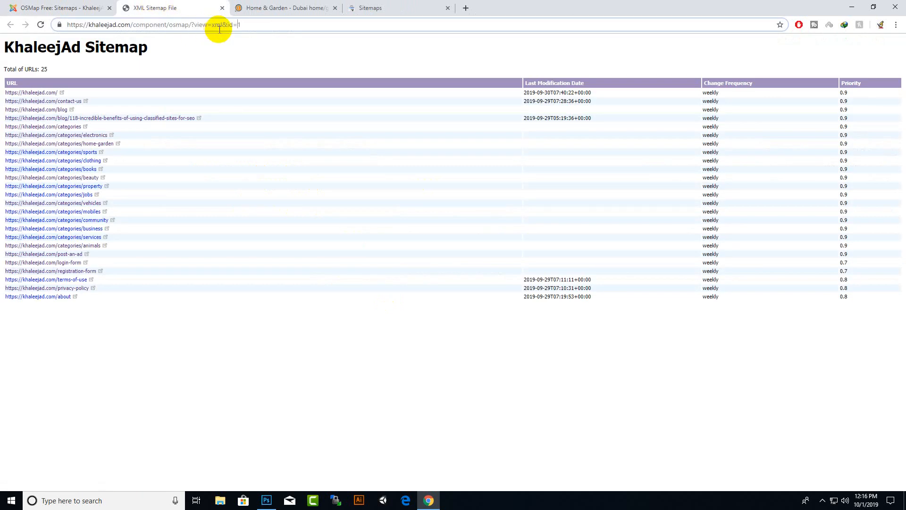
left_click_drag(239, 25, 53, 20)
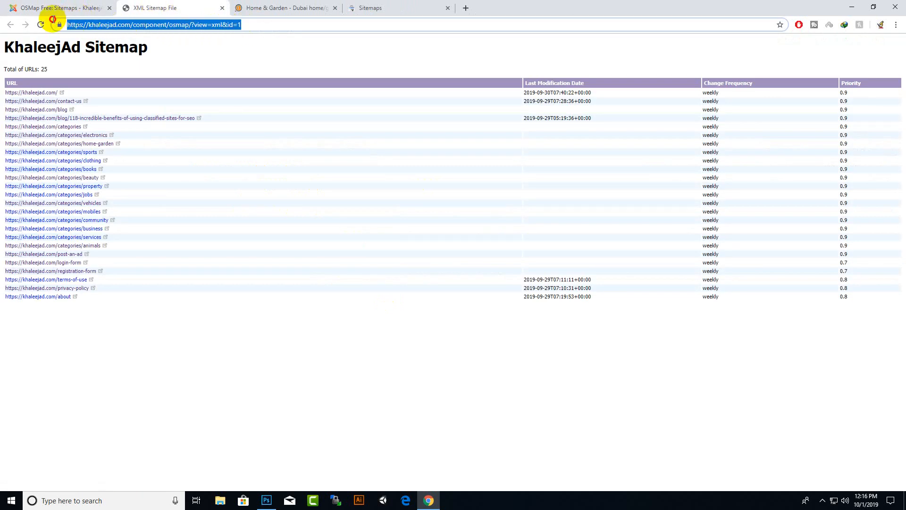
right_click(92, 29)
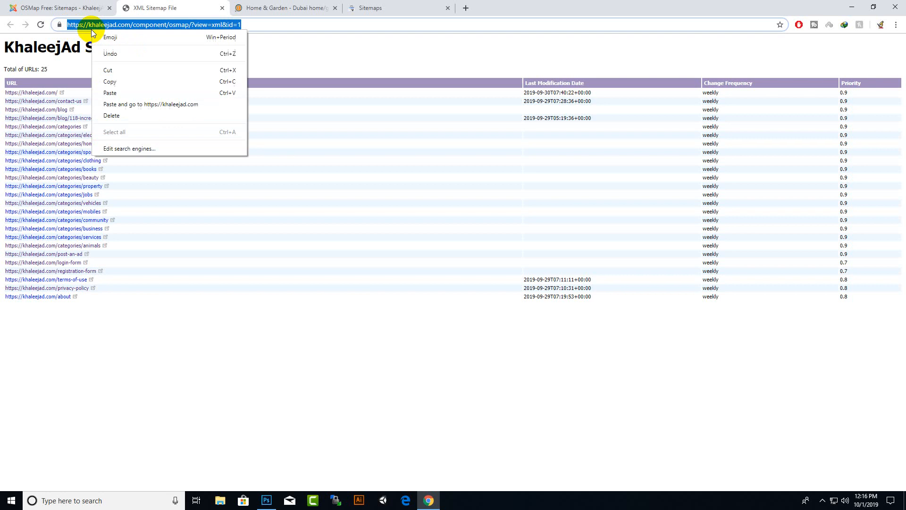
left_click(108, 80)
left_click(380, 5)
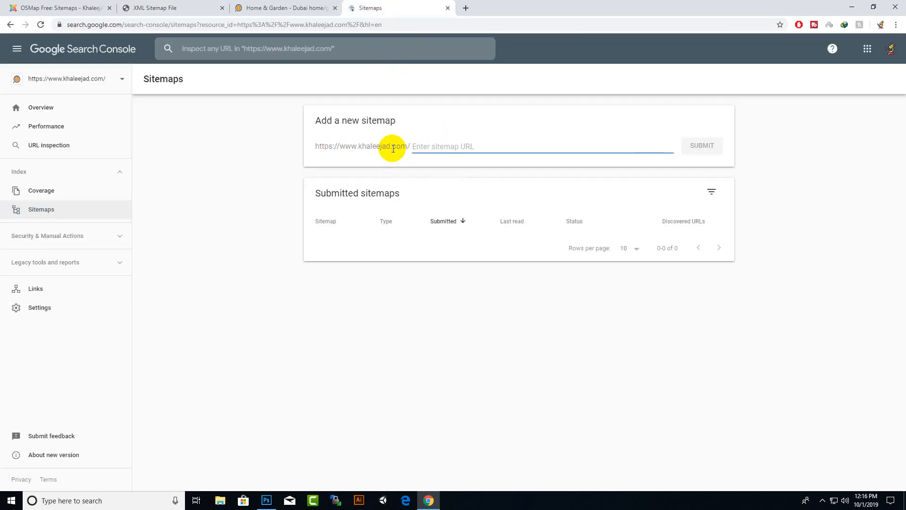
right_click(491, 149)
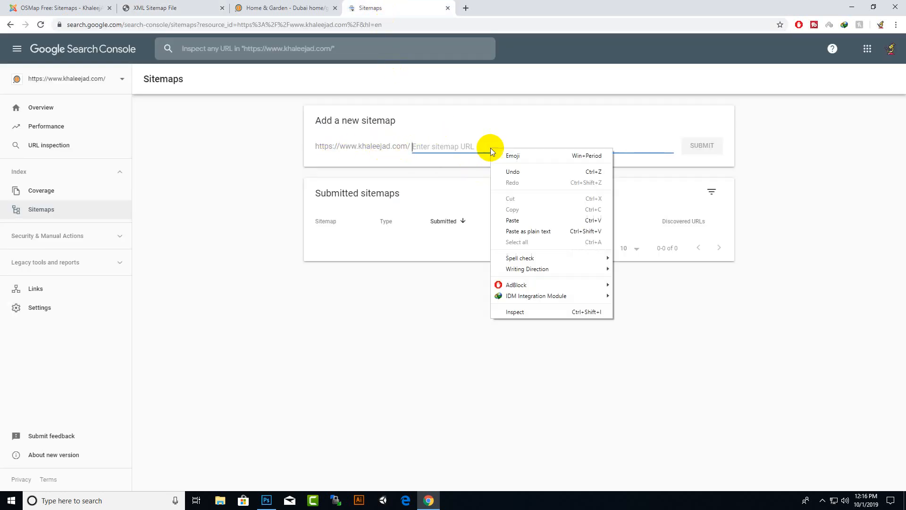
left_click(512, 220)
left_click_drag(489, 148, 401, 146)
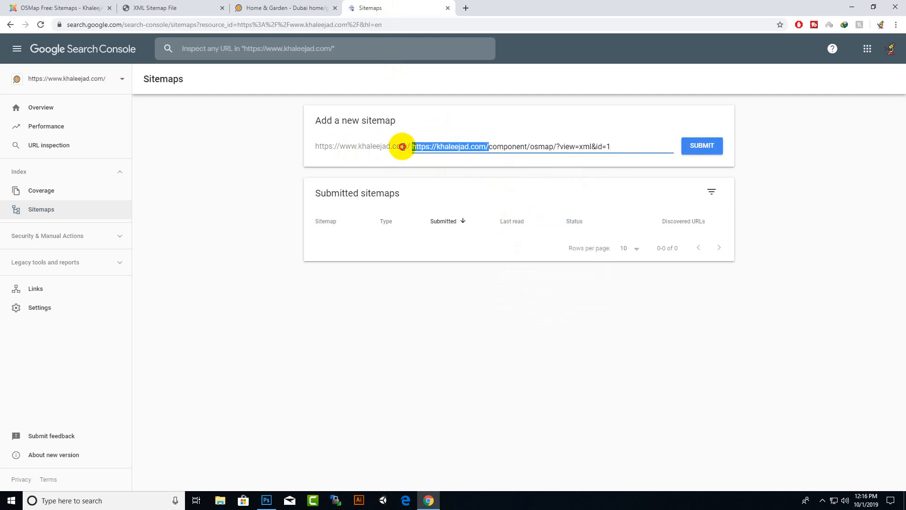
key("BackSpace")
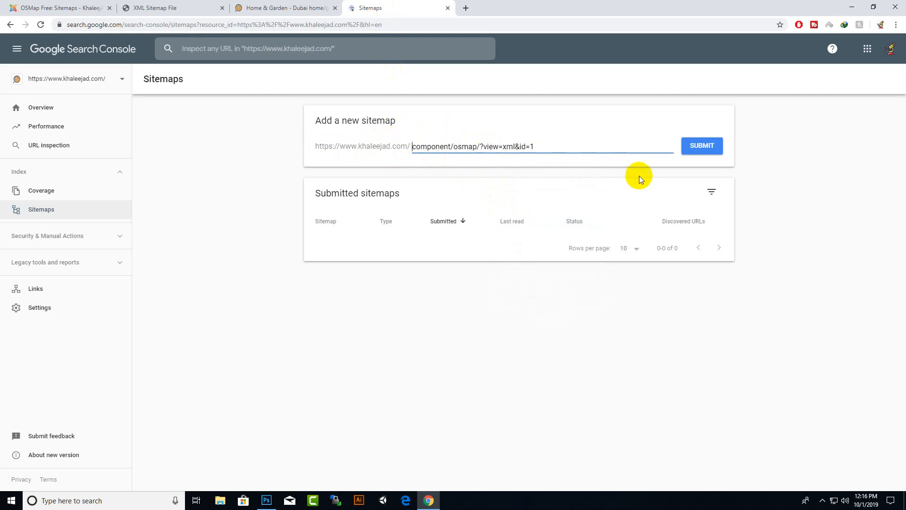
left_click(701, 146)
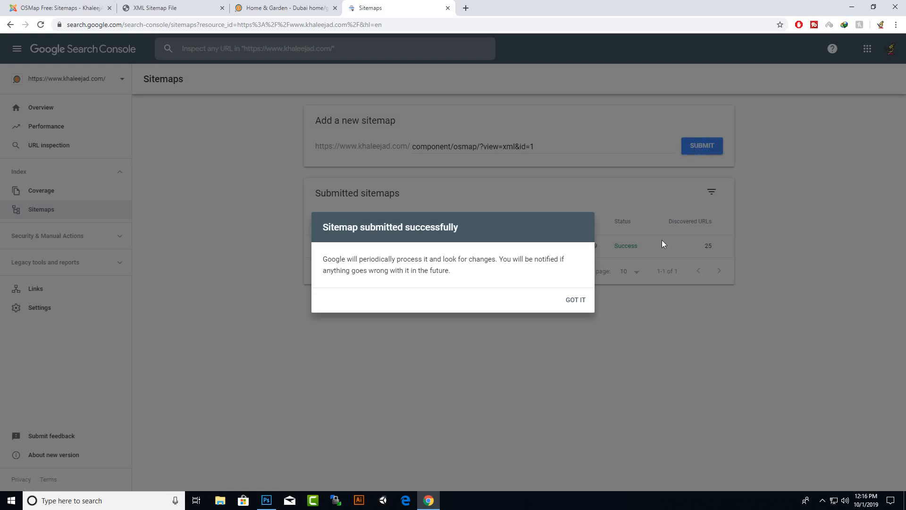
left_click(576, 300)
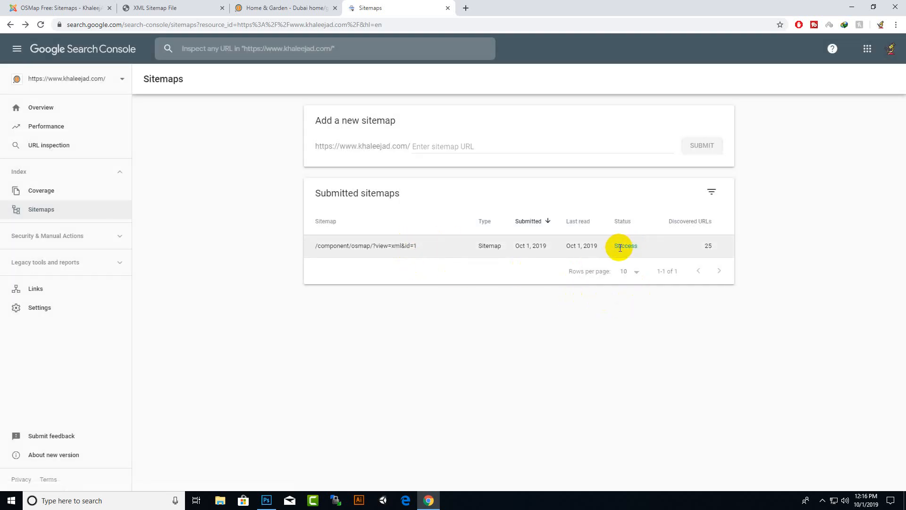
Check the submitted sitemap's discovered URLs and processing status, and return to the sitemaps list
left_click(388, 245)
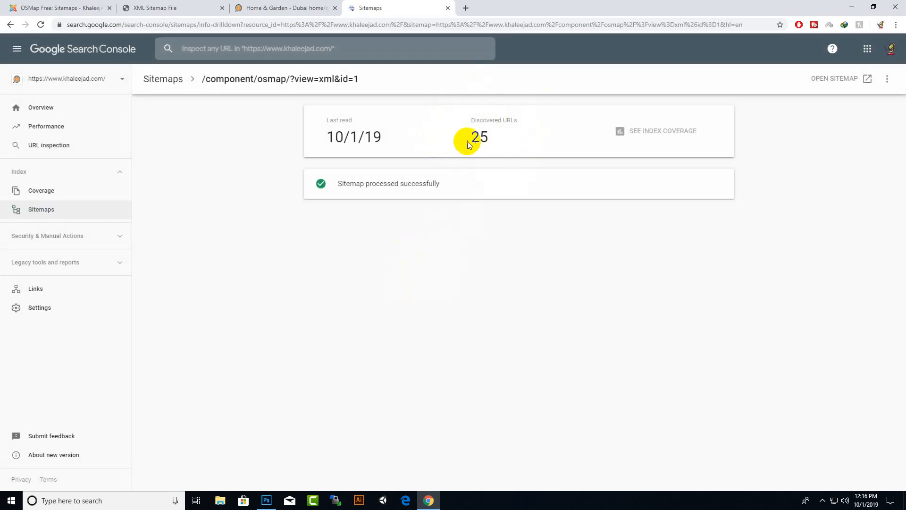
left_click_drag(468, 144, 508, 138)
left_click(455, 188)
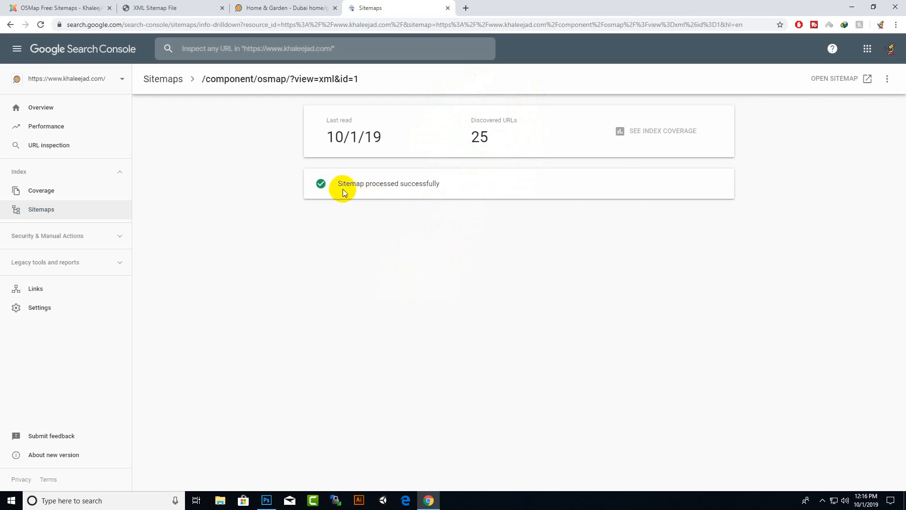
left_click_drag(340, 188, 451, 188)
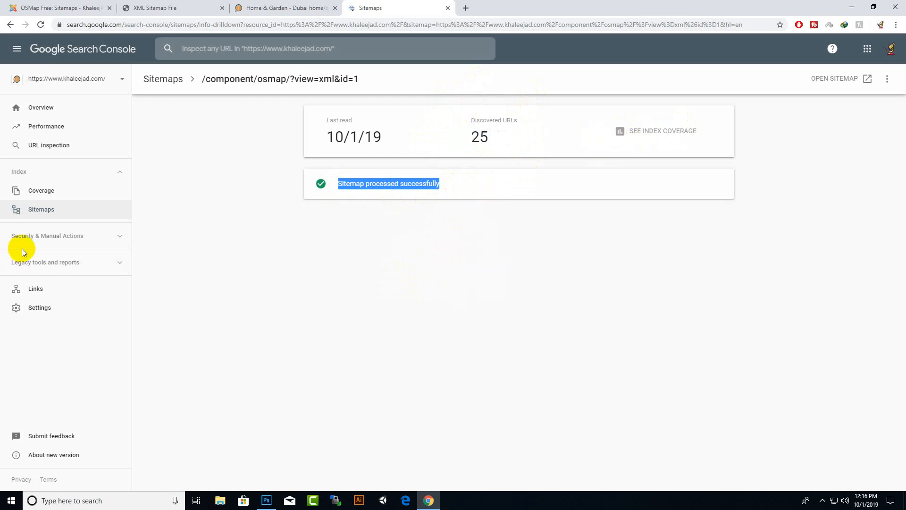
left_click(36, 208)
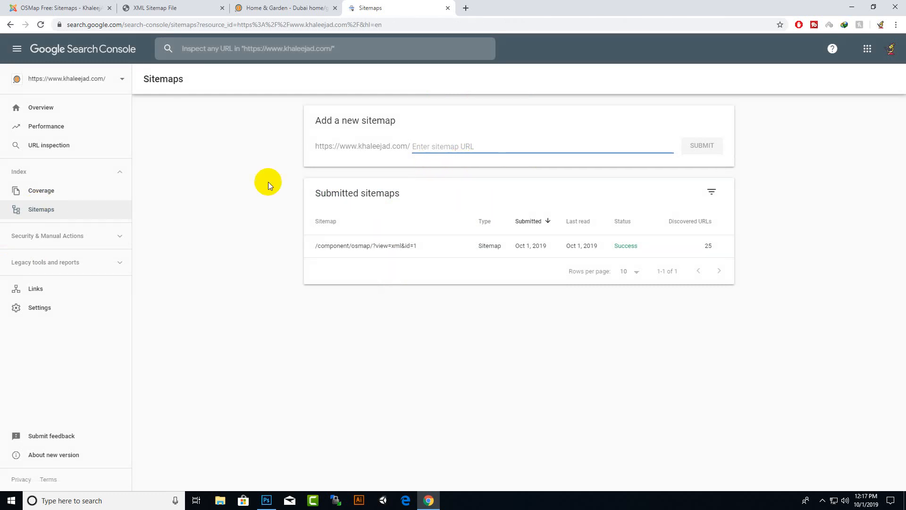
Look through the Coverage report and open the property's settings
left_click(49, 190)
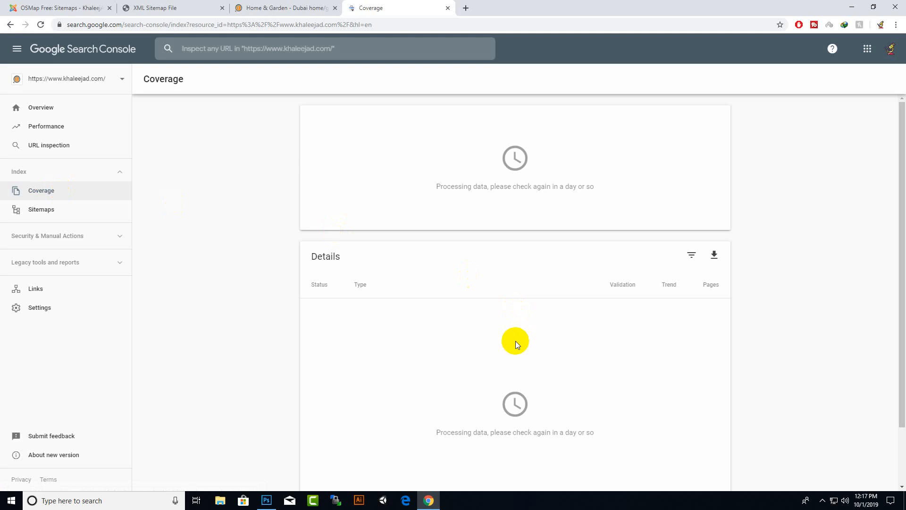
scroll(491, 349, "down", 3)
scroll(516, 317, "up", 3)
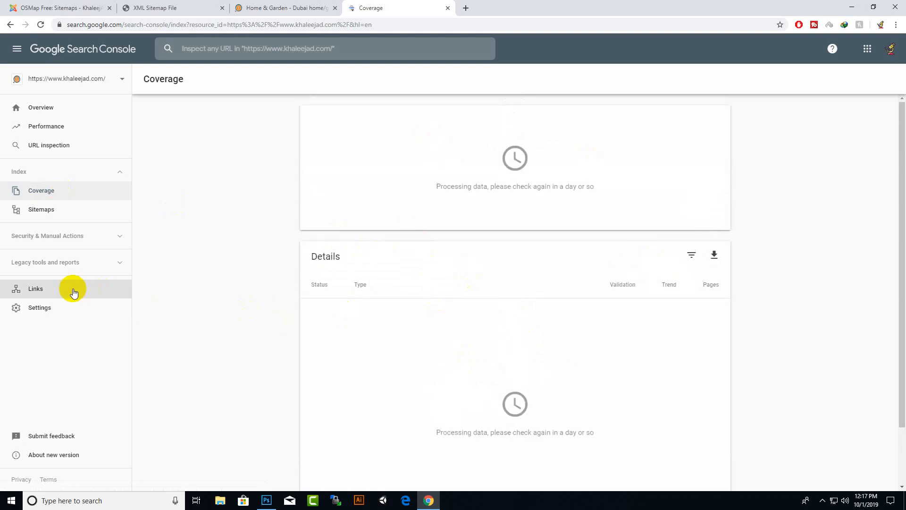
left_click(37, 305)
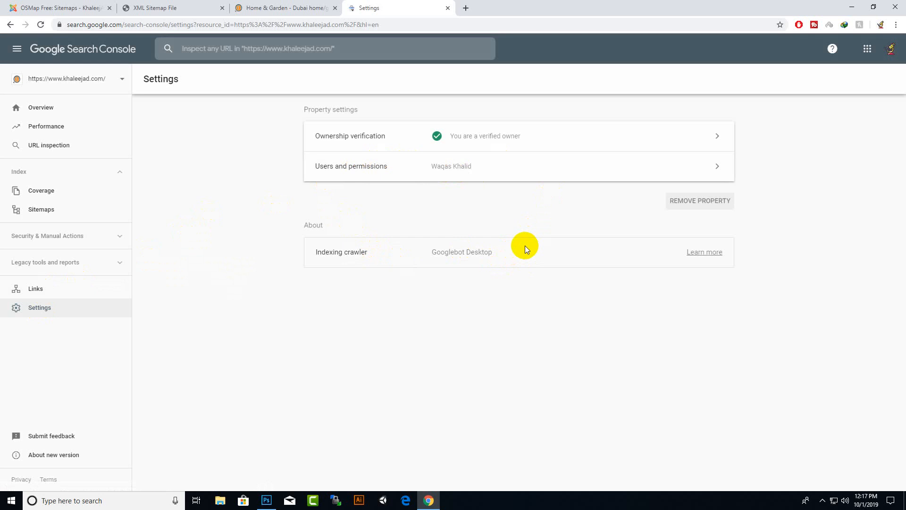
View the Performance report, dismiss its fresh data notice, and briefly open and close URL inspection
left_click(48, 118)
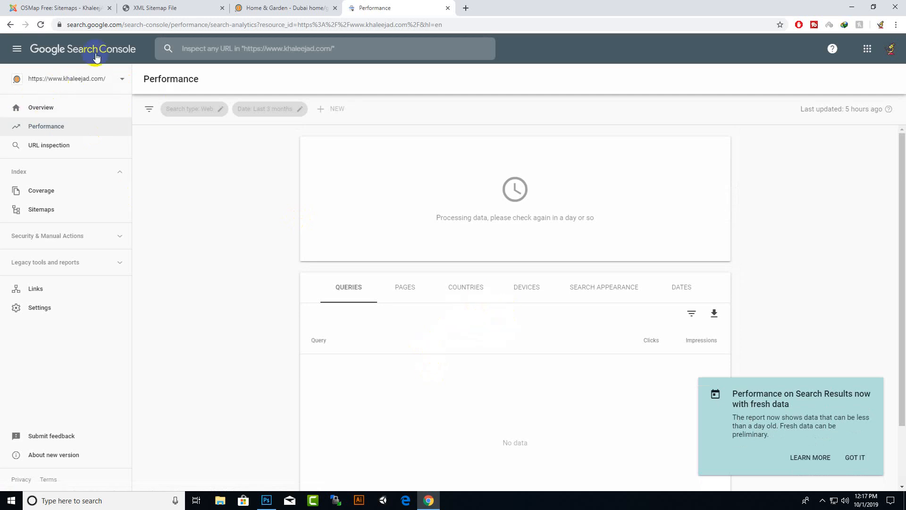
left_click(854, 456)
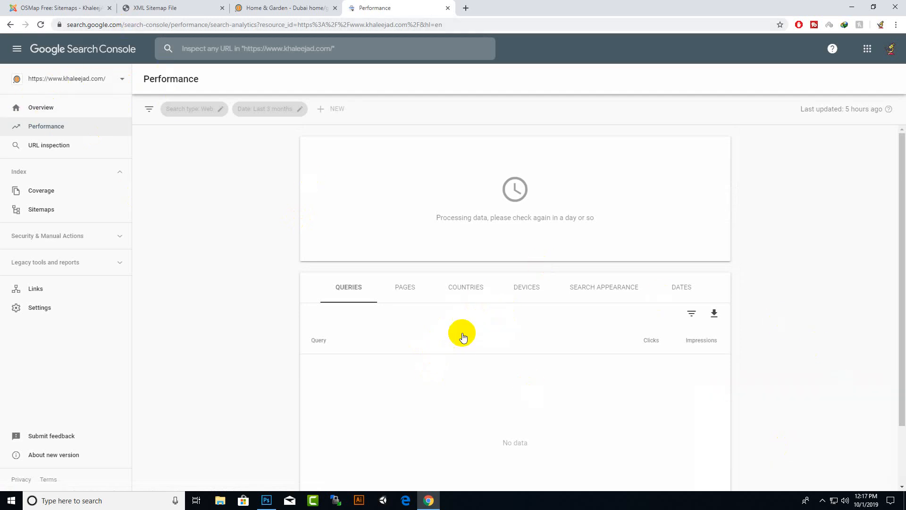
scroll(480, 328, "down", 2)
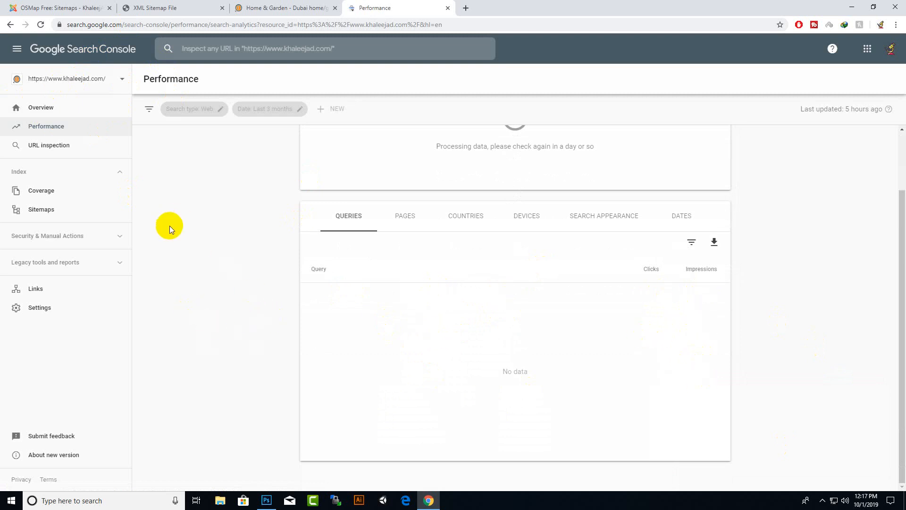
left_click(42, 145)
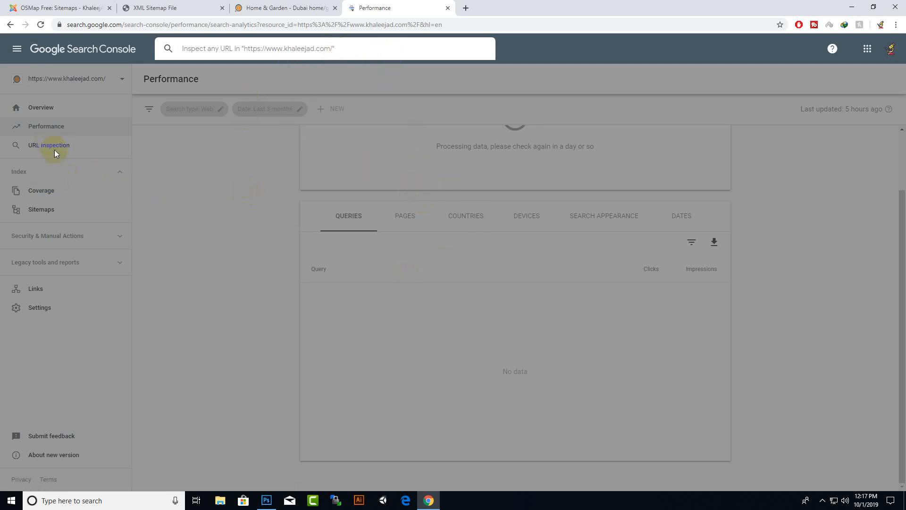
left_click(284, 158)
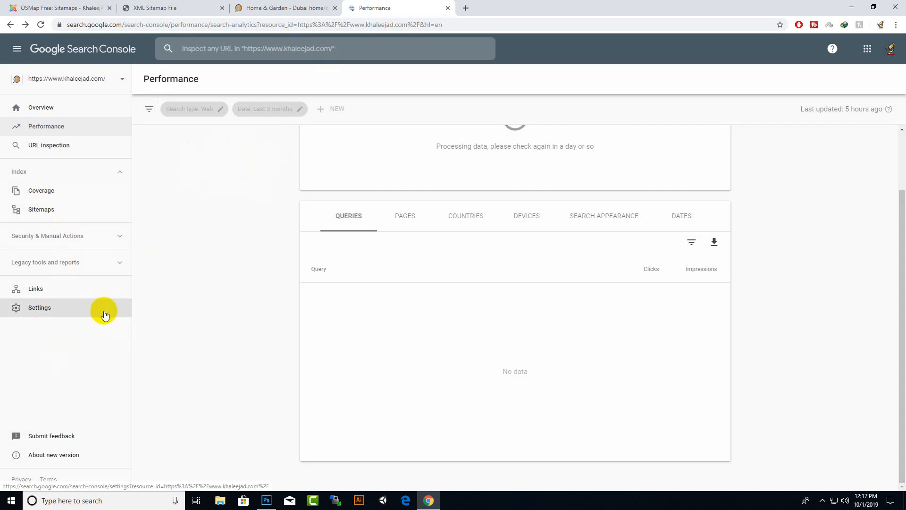
Expand the Security & Manual Actions section and look over the property's Overview page
left_click(118, 236)
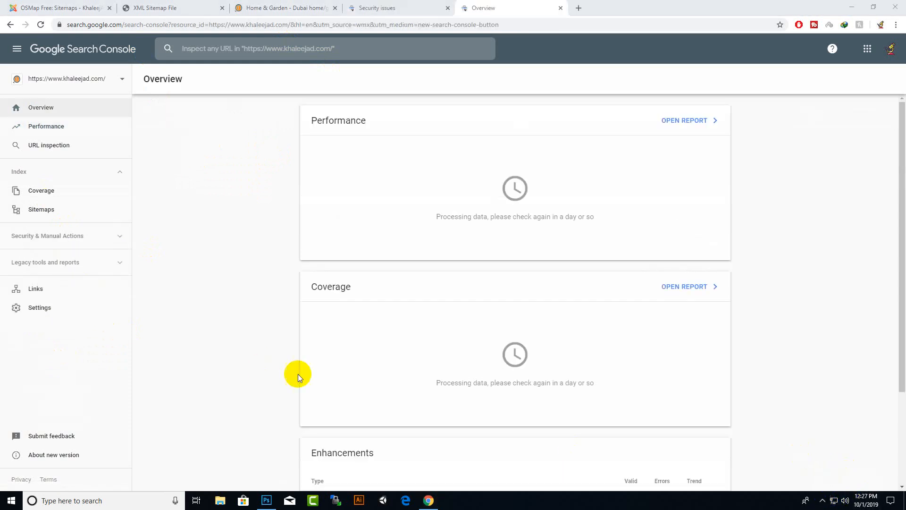
scroll(267, 310, "down", 3)
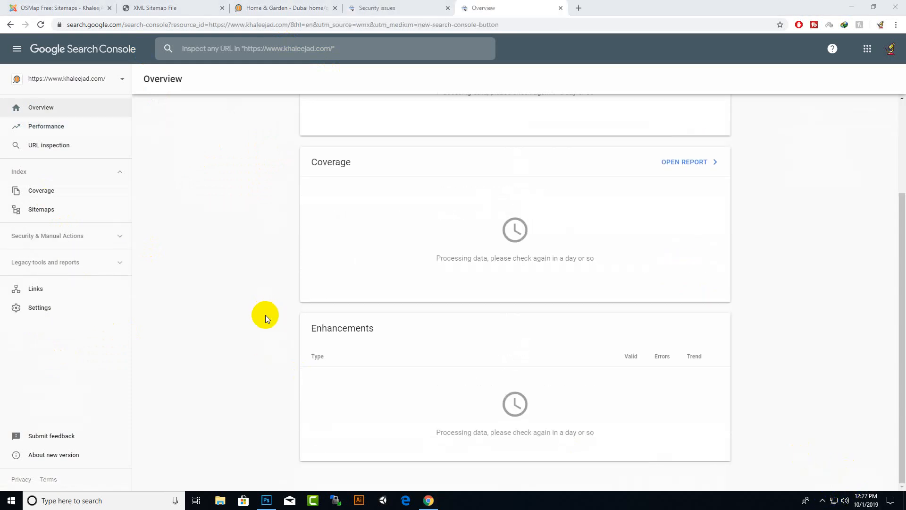
scroll(266, 315, "up", 3)
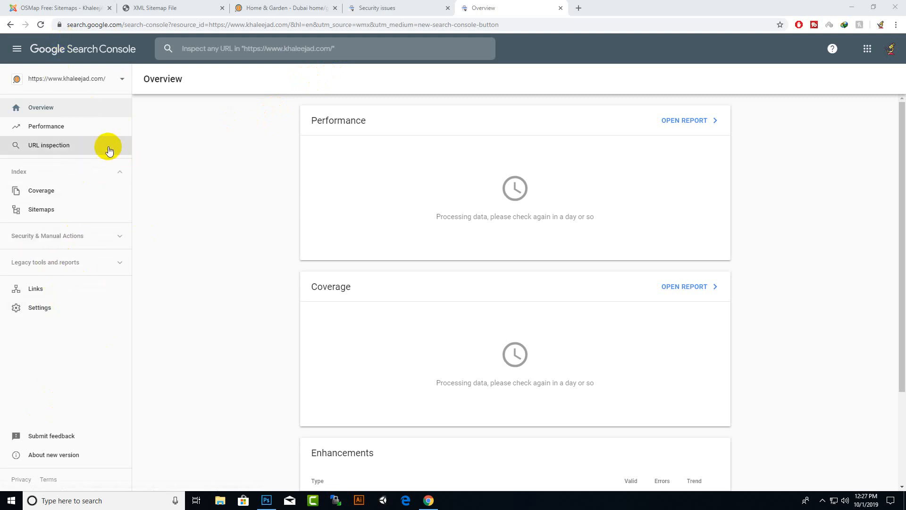
View the legacy Crawl stats report, return to the Overview page and collapse the legacy tools section
left_click(85, 273)
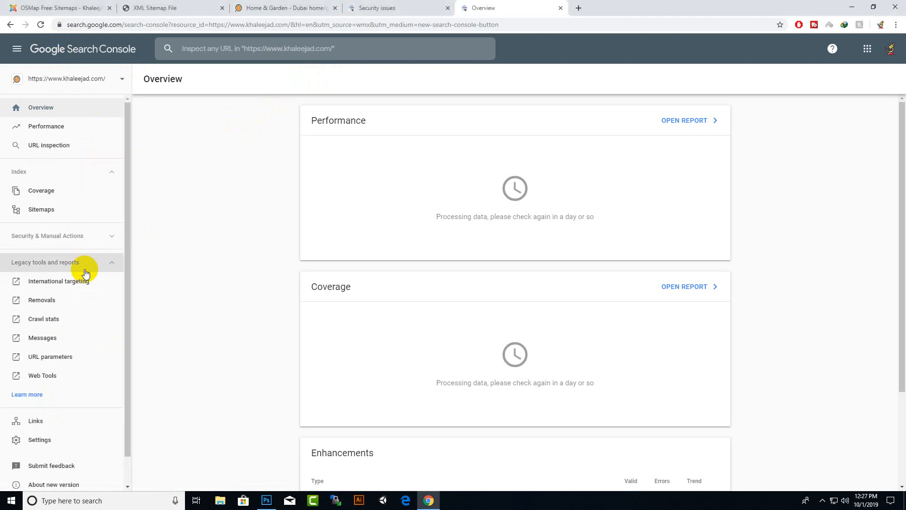
left_click(50, 321)
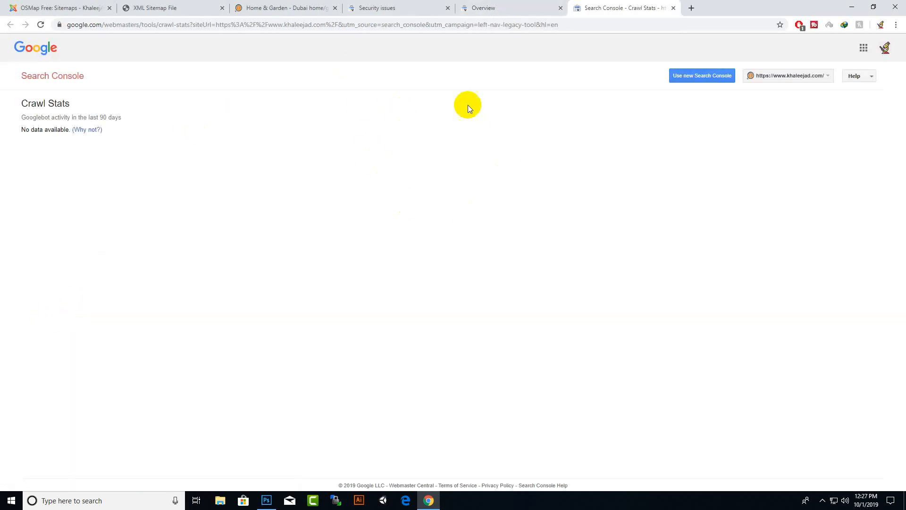
left_click(524, 8)
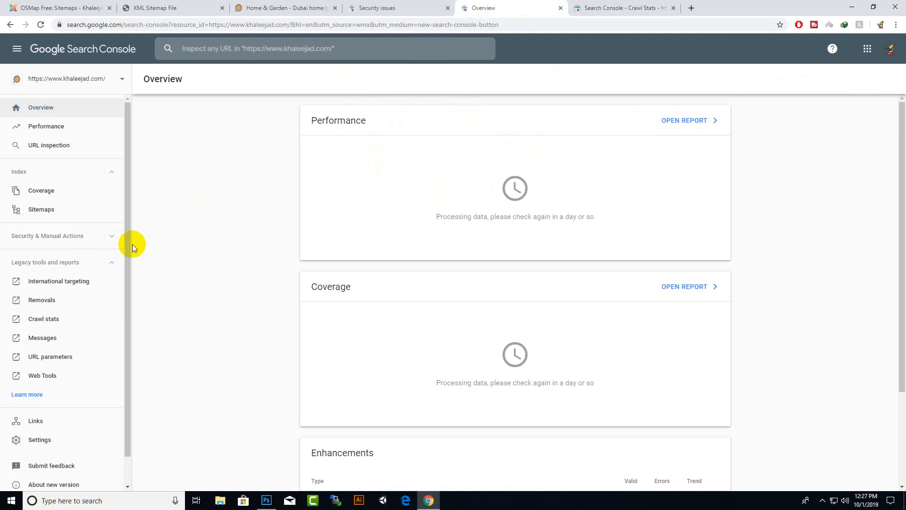
left_click(55, 265)
Check the Manual actions report for the property, dismiss its notice and close the report
left_click(67, 237)
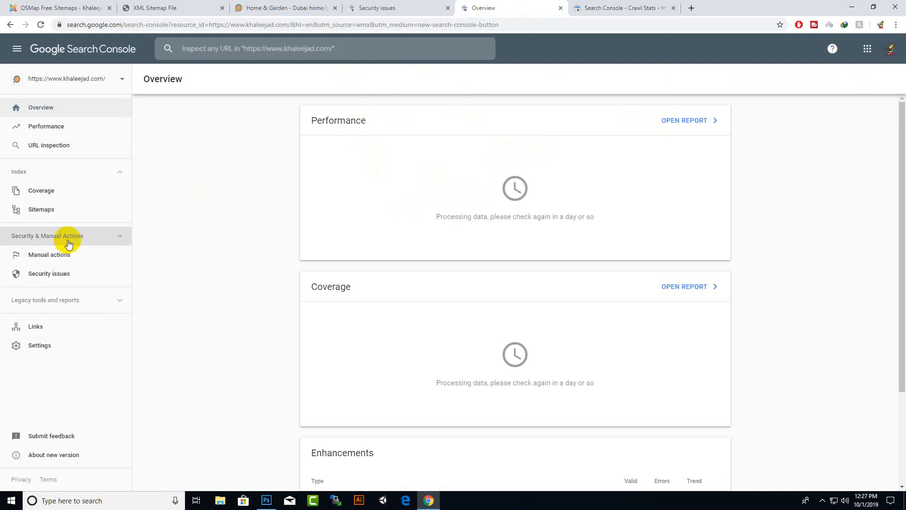
left_click(54, 258)
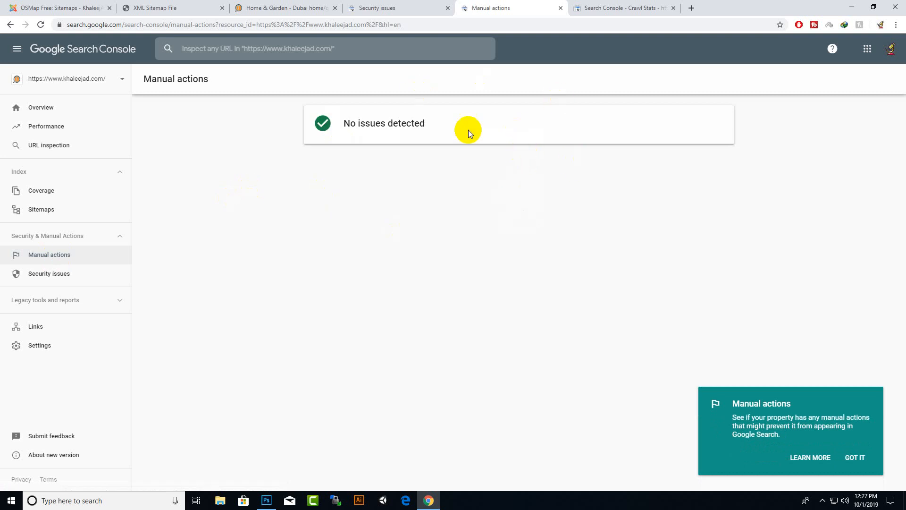
left_click(855, 457)
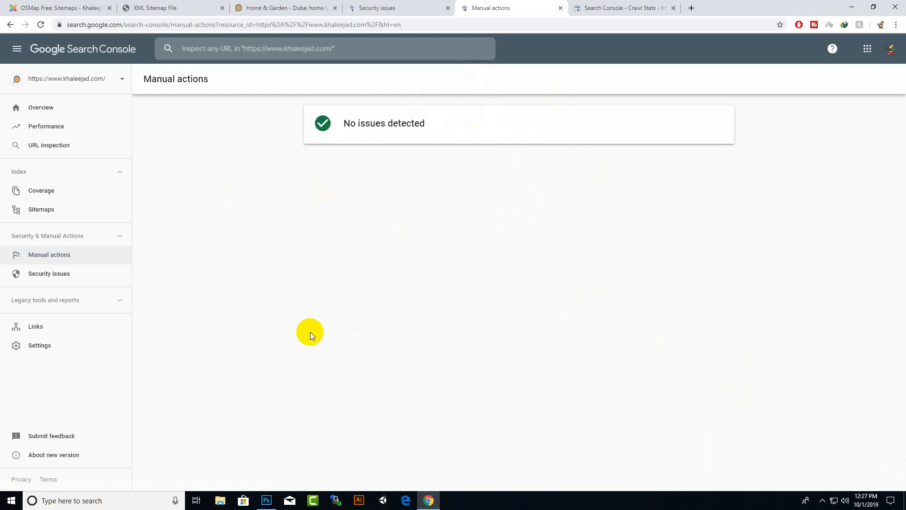
left_click(560, 8)
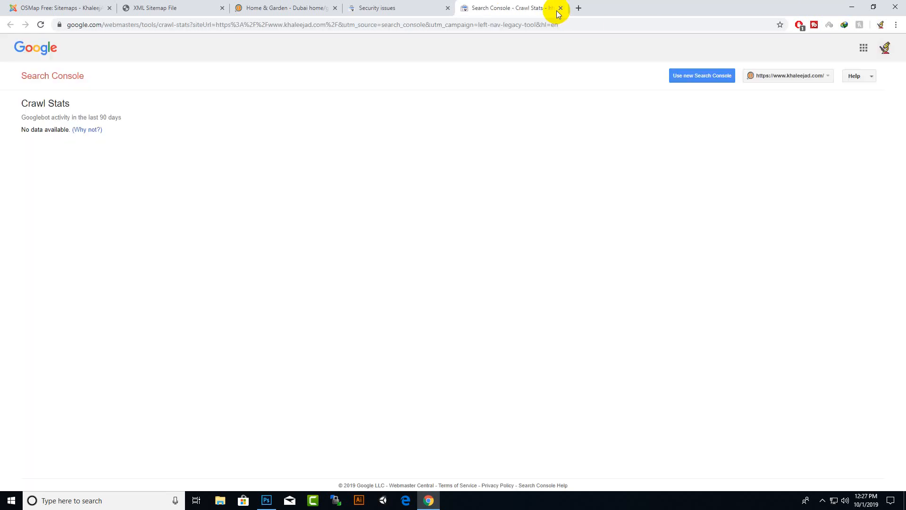
right_click(535, 4)
left_click(513, 3)
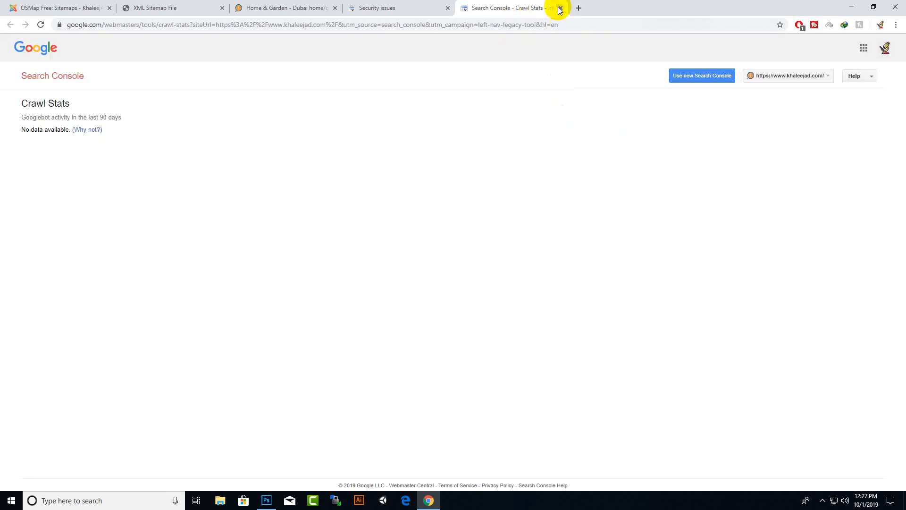